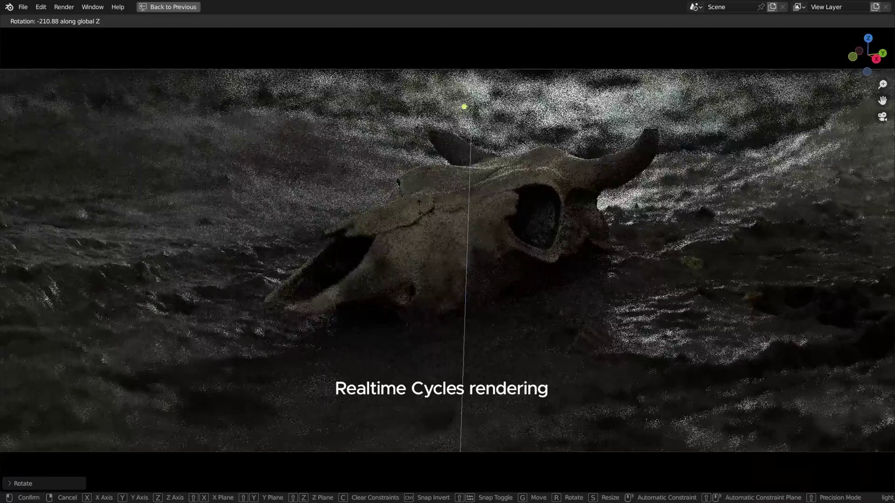
Confirm the camera's rotation around the skull and start another turn about global Z.
left_click(426, 208)
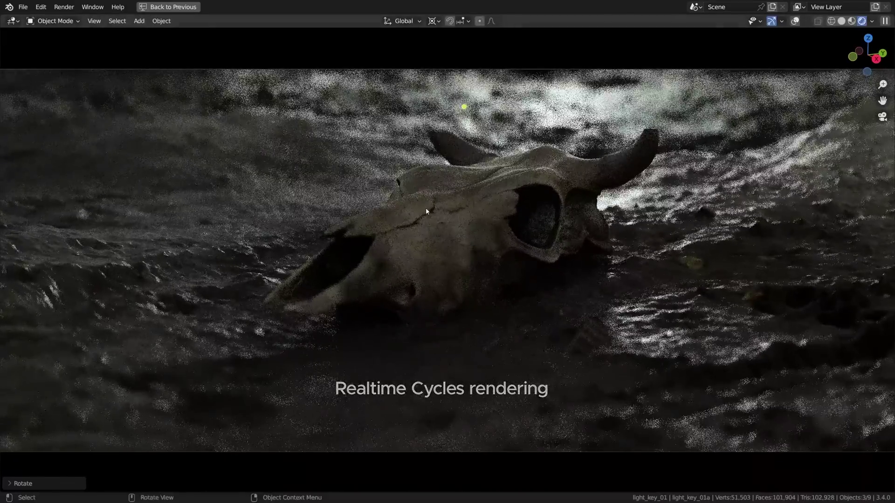
key("r")
key("z")
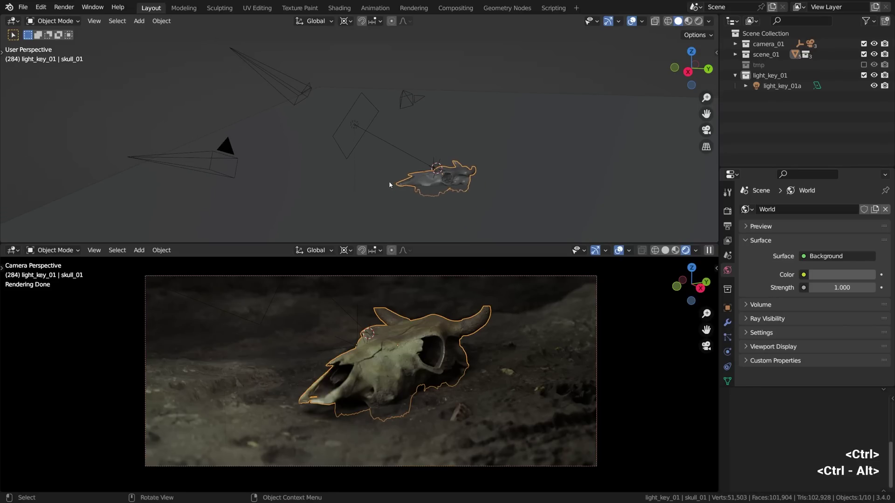
Identify the area light and camera_02, camera_03 and camera_01, then start moving camera_01.
left_click(353, 126)
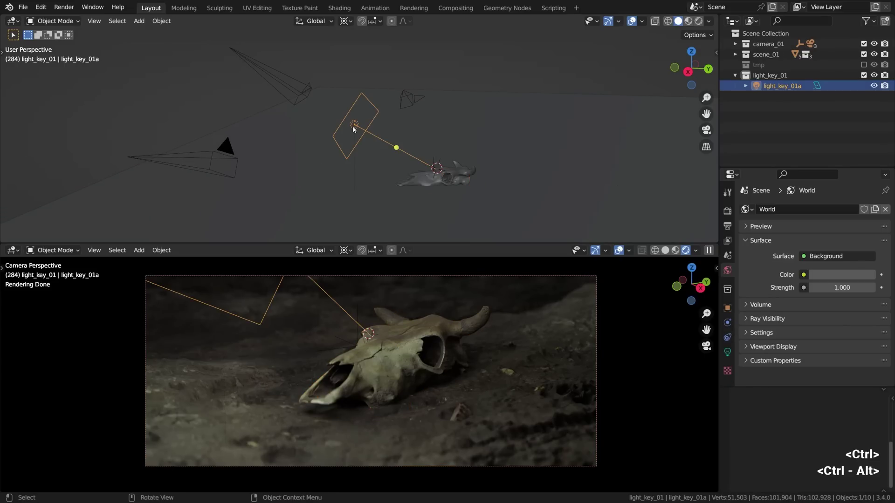
left_click(299, 92)
left_click(211, 155)
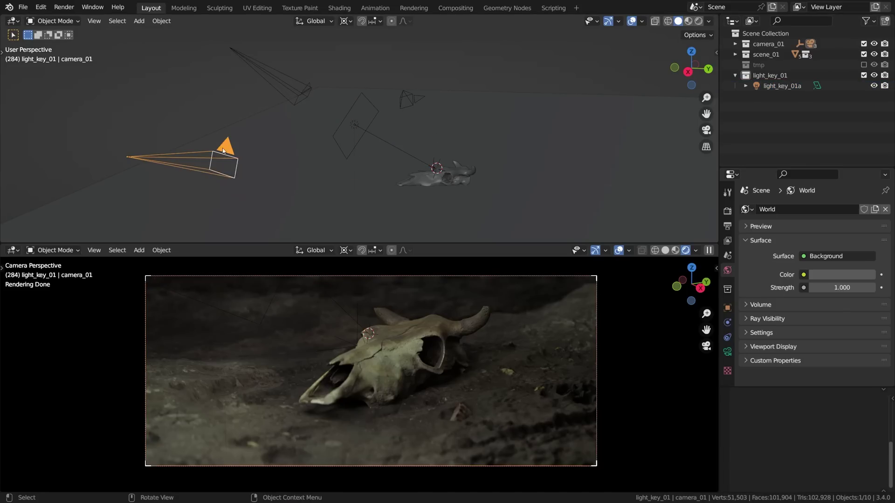
left_click(301, 93)
left_click(404, 97)
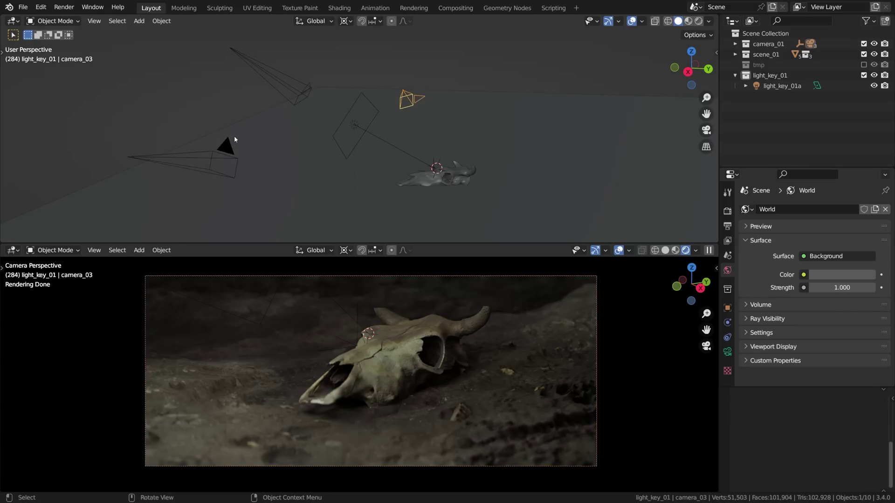
left_click(212, 162)
key("g")
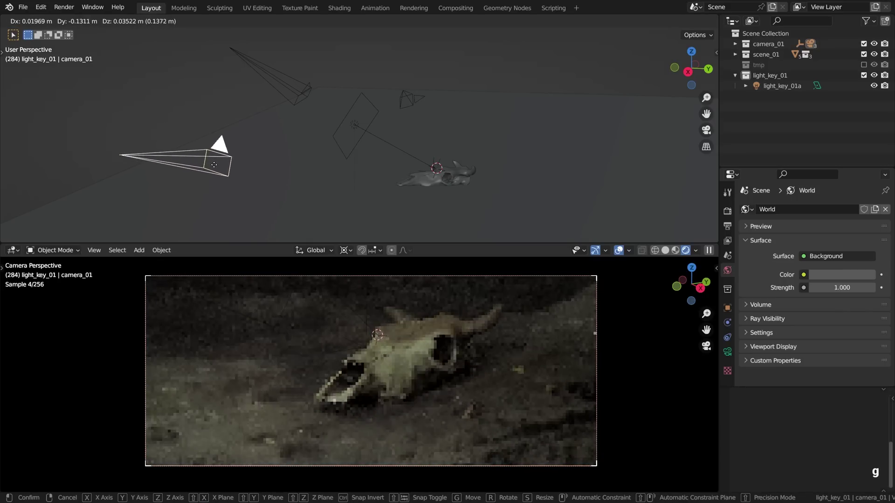
Place camera_01, review the Cycles GPU render settings, and return world strength to 1.000.
left_click(256, 223)
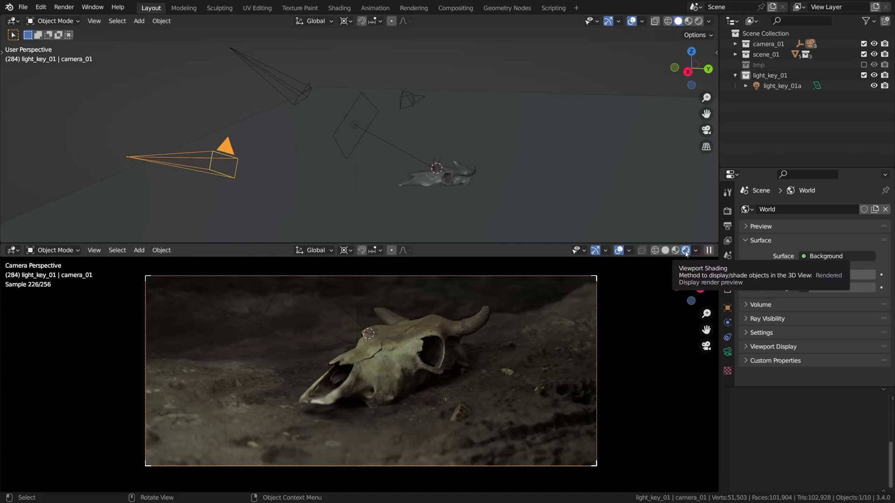
left_click(728, 213)
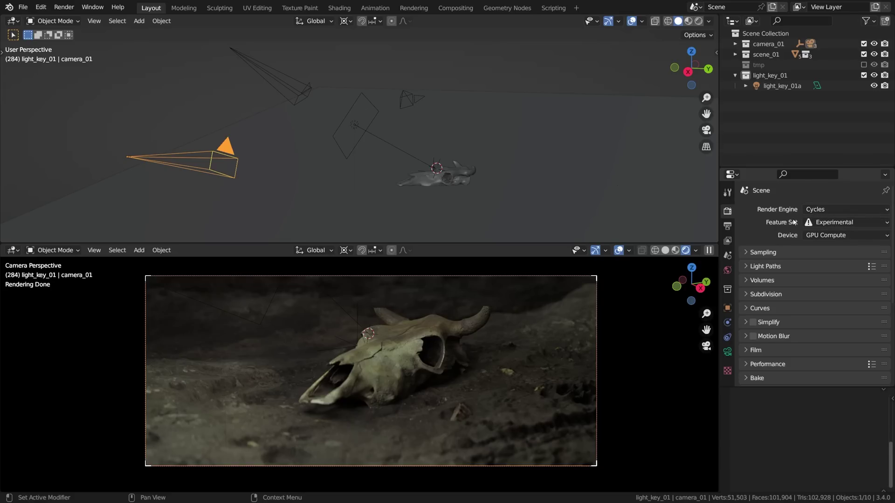
left_click(728, 270)
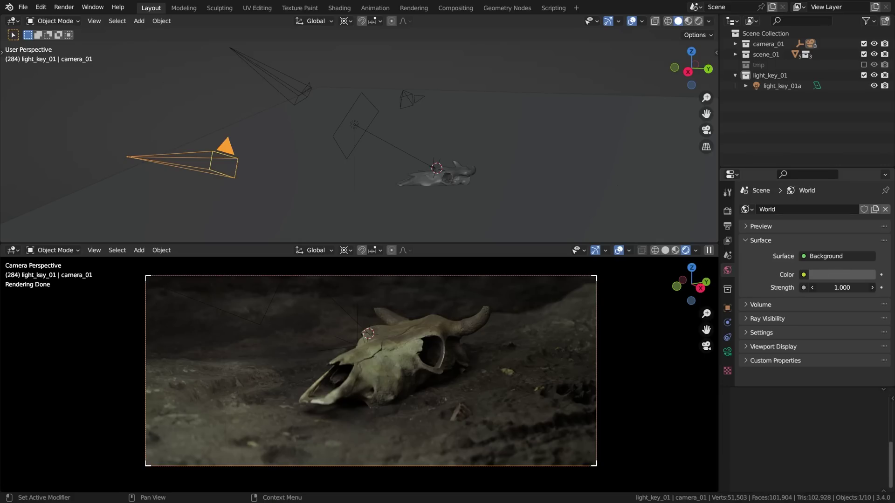
mouse_move(842, 287)
left_mouse_down()
mouse_move(863, 288)
mouse_move(838, 285)
left_mouse_up()
left_click(838, 286)
type("1")
key("Return")
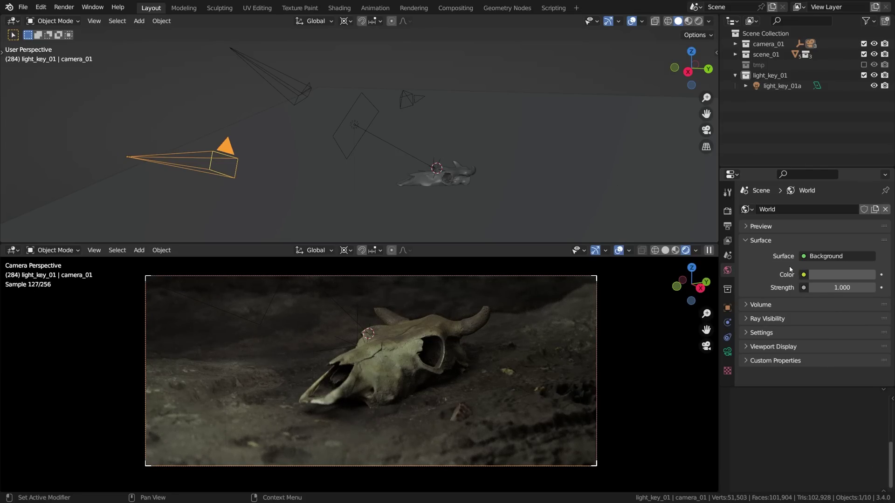
Set light_key_01a's area light power to 100 W after testing a lower value.
left_click(779, 86)
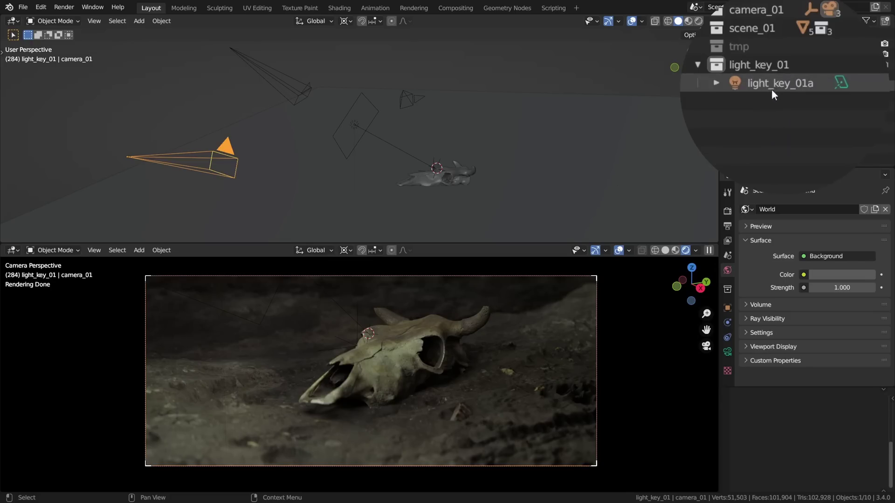
left_click(727, 352)
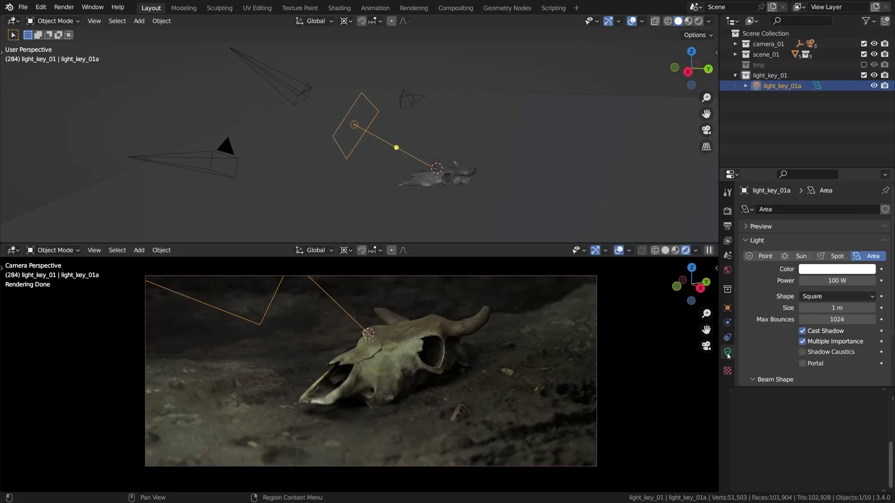
mouse_move(843, 280)
left_mouse_down()
mouse_move(814, 281)
mouse_move(872, 281)
mouse_move(832, 281)
left_mouse_up()
left_click(837, 281)
type("100")
key("Return")
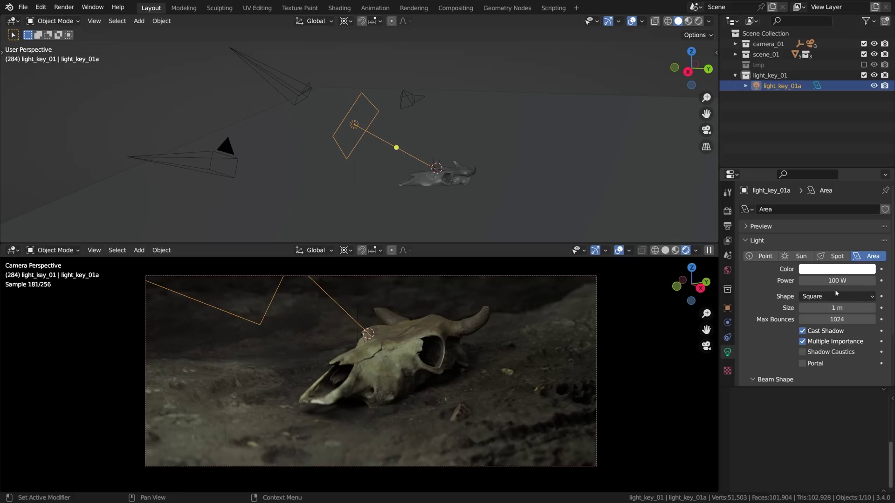
scroll(835, 293, "down", 2)
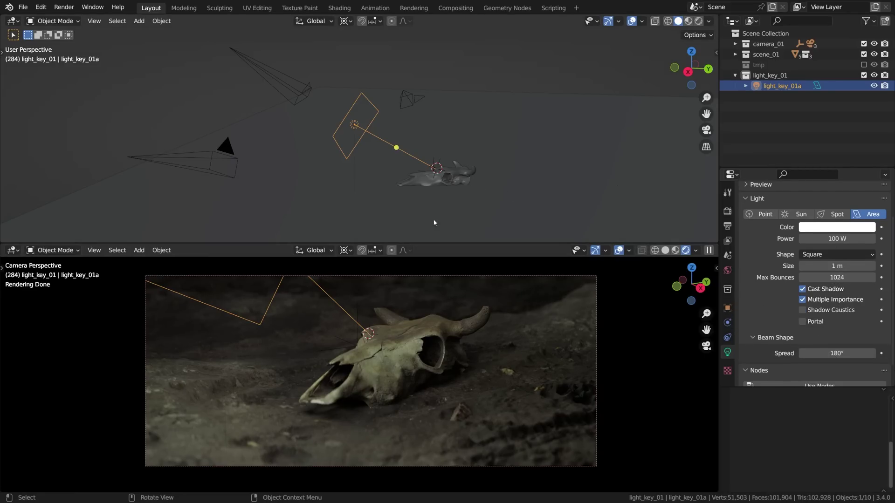
Place the 3D cursor on top of the skull and set the pivot point to 3D Cursor.
mouse_move(401, 345)
right_mouse_down("shift")
mouse_move(393, 348)
mouse_move(406, 336)
right_mouse_up("shift")
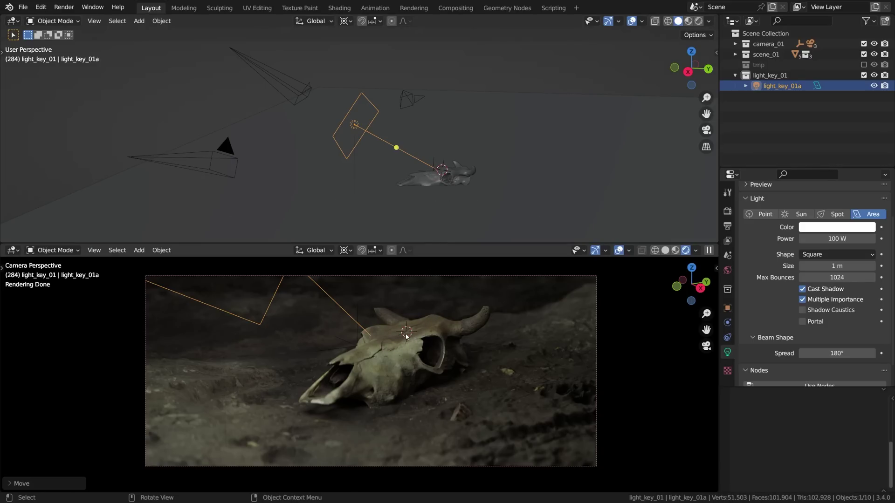
key("period")
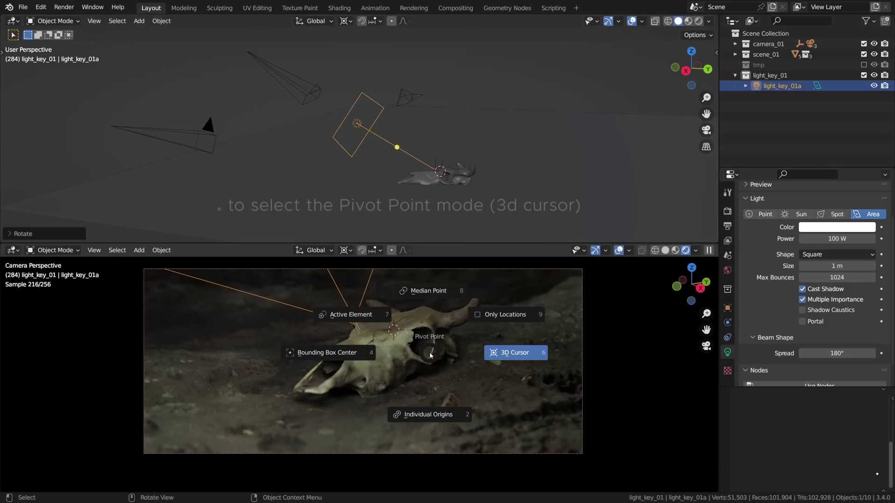
left_click(504, 352)
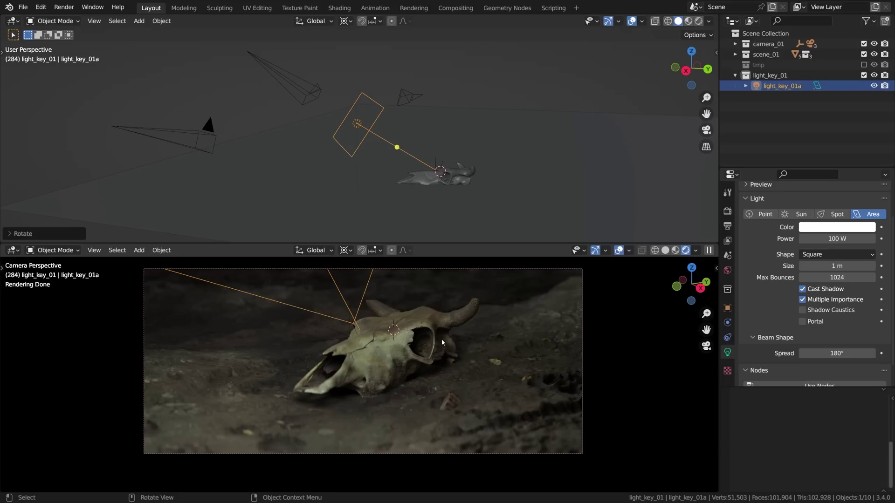
left_click(345, 252)
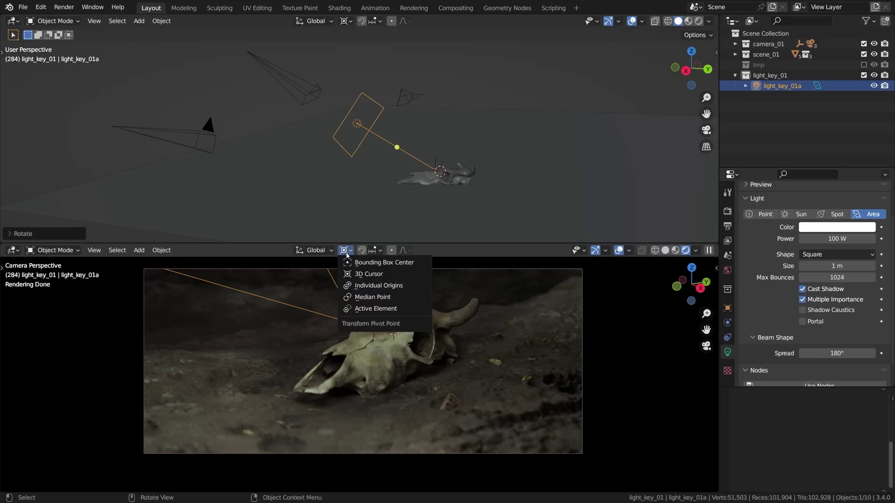
left_click(358, 275)
key("g")
left_click(406, 336)
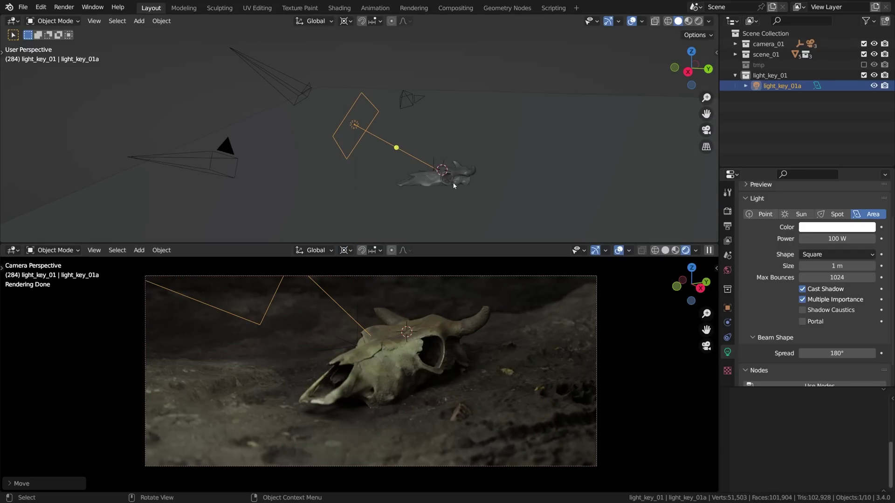
Rotate the area light around the skull about global Z to 486.03°.
key("r")
key("z")
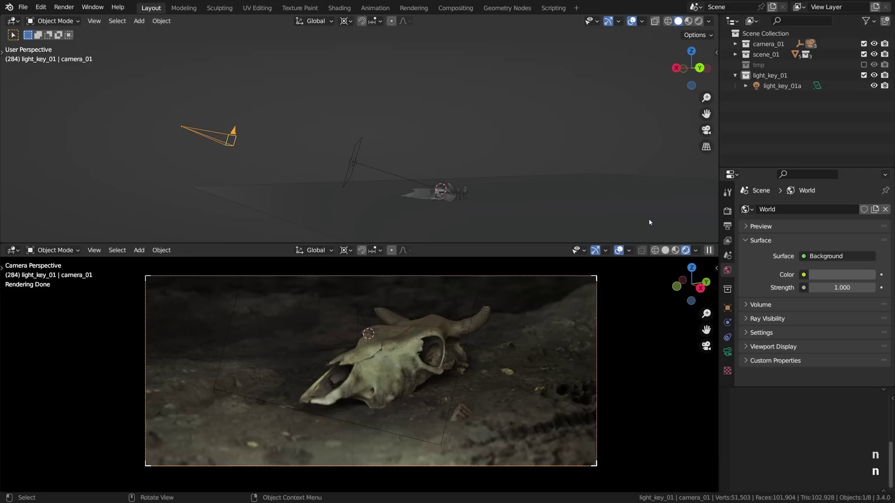
Rotate the area light about global Z to roughly 107°, opposite the camera.
left_click(353, 166)
middle_click_drag(389, 180, 516, 166)
key("r")
key("z")
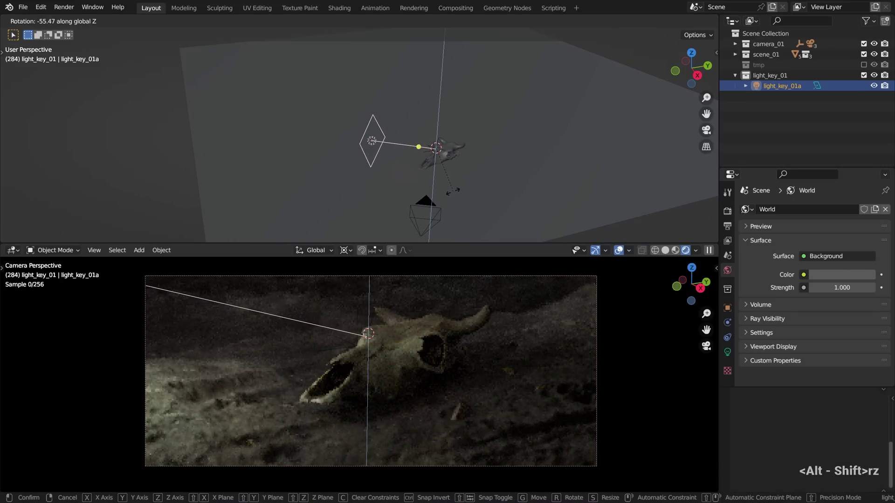
mouse_move(449, 190)
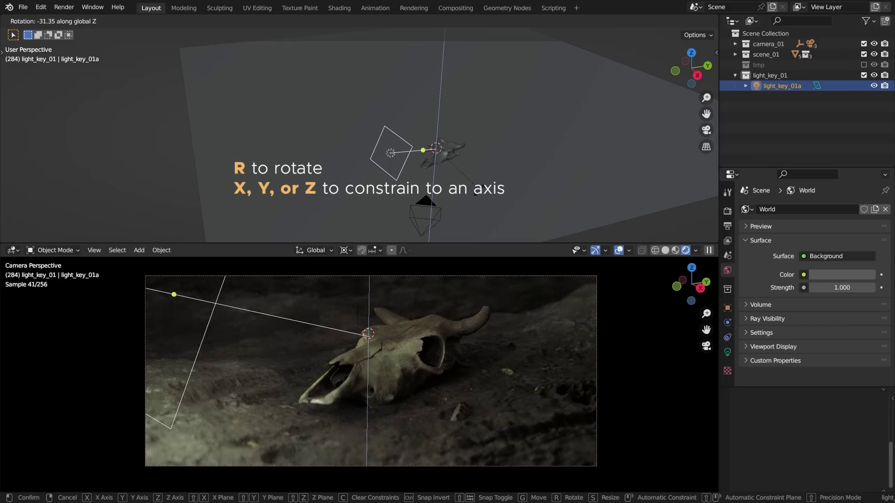
left_click(475, 193)
key("r")
key("z")
mouse_move(462, 111)
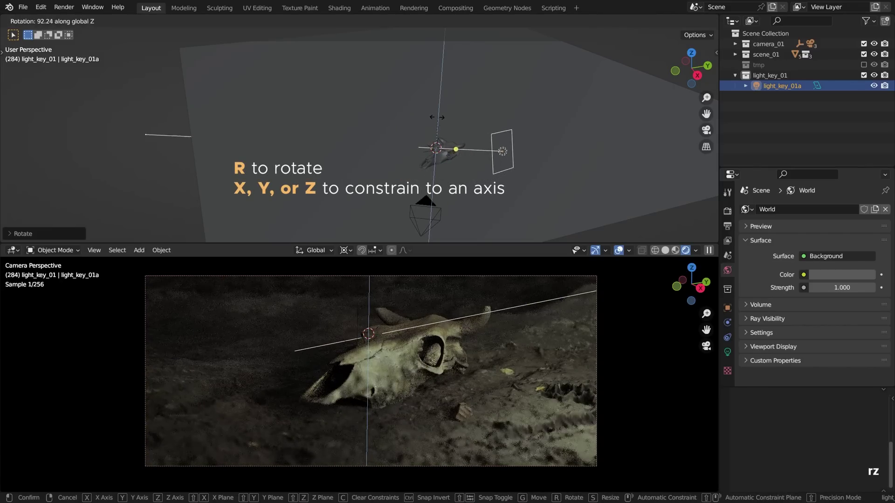
mouse_move(430, 120)
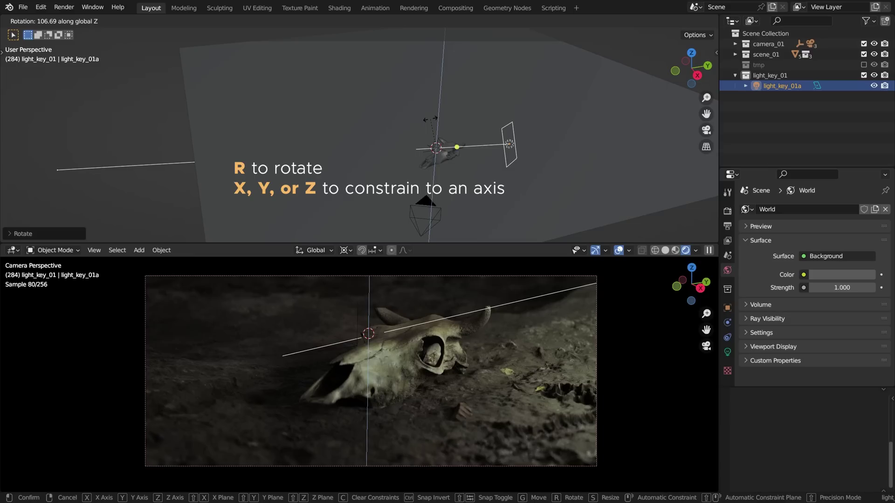
left_click(430, 119)
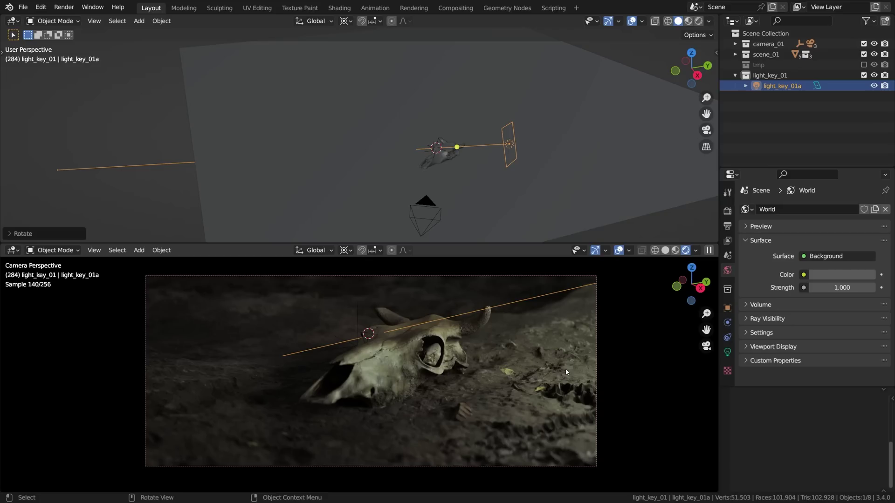
Circle the lit rocks right of, below and left of the skull with annotations.
key("d")
key("d")
left_click_drag(543, 380, 515, 386)
key("d")
mouse_move(455, 401)
left_mouse_down()
mouse_move(475, 421)
mouse_move(460, 401)
left_mouse_up()
mouse_move(320, 367)
left_mouse_down()
mouse_move(252, 396)
mouse_move(309, 378)
mouse_move(302, 373)
left_mouse_up()
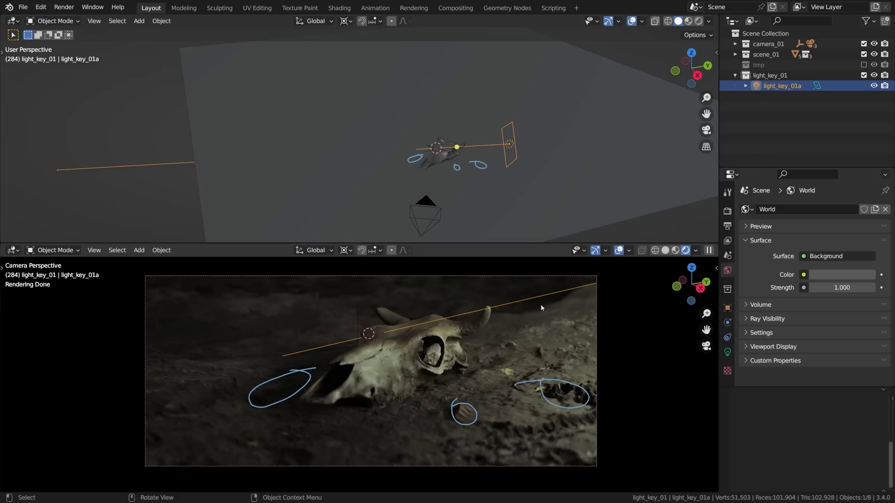
Rotate the key light further around the skull about global Z.
key("r")
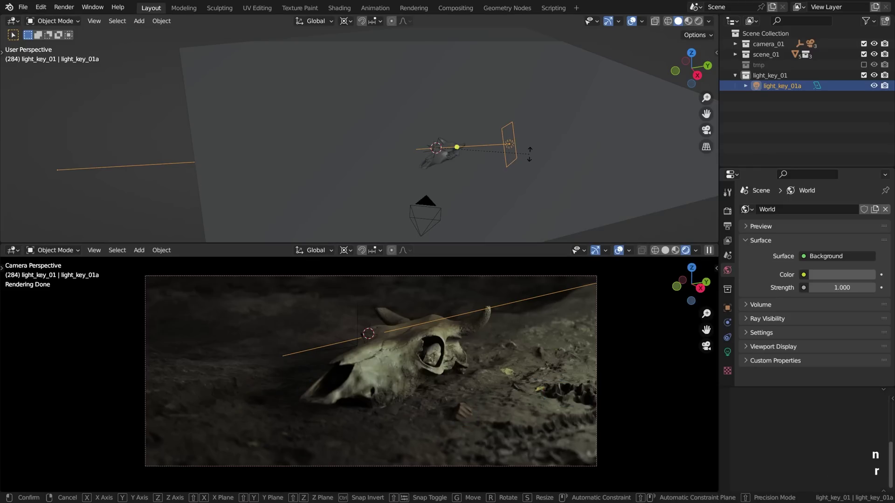
key("z")
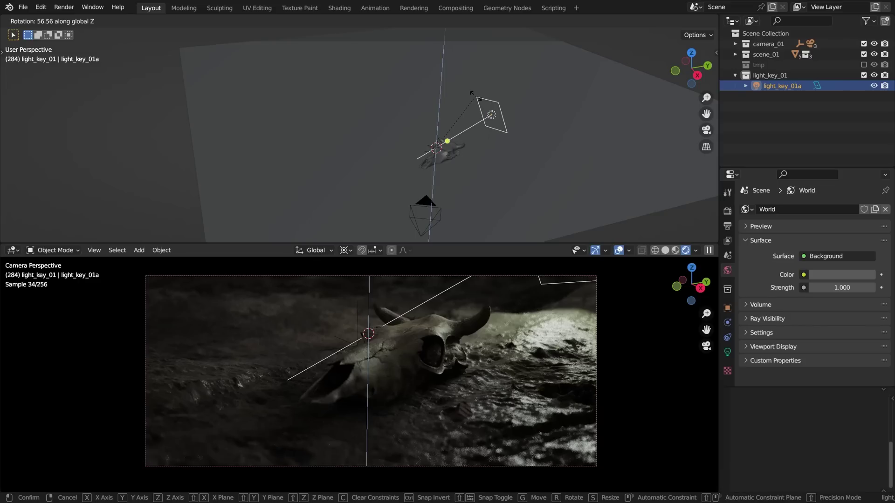
left_click(472, 93)
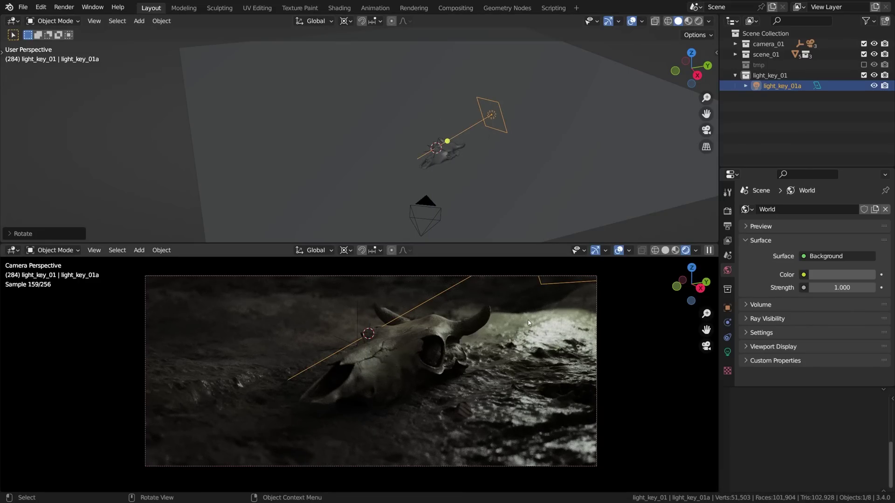
Circle the lit mud, rocks and skull forehead, then draw a long guide line across the skull.
mouse_move(529, 323)
left_mouse_down()
mouse_move(505, 332)
mouse_move(517, 367)
left_mouse_up()
mouse_move(472, 386)
left_mouse_down()
mouse_move(592, 417)
mouse_move(461, 395)
left_mouse_up()
left_click_drag(238, 362, 230, 365)
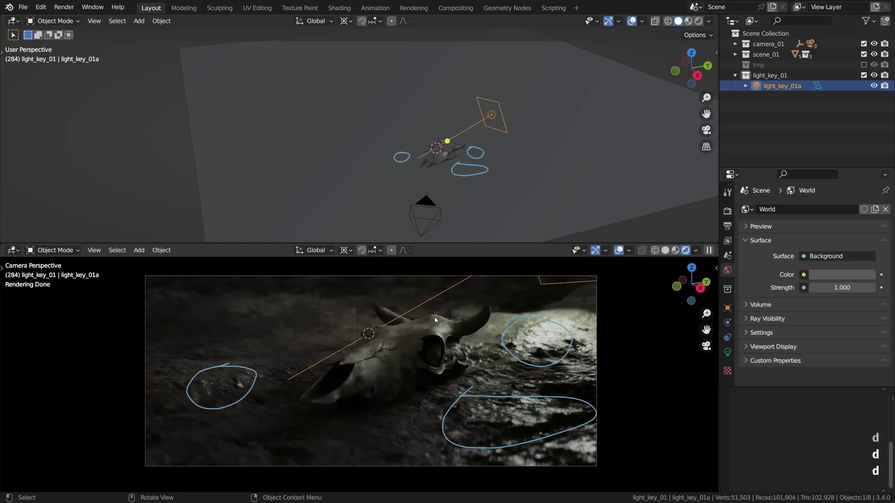
left_click_drag(441, 321, 461, 329)
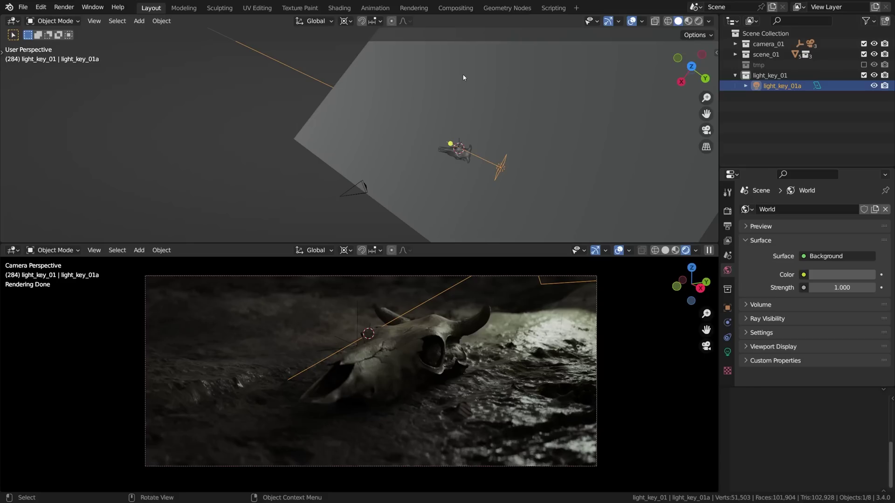
left_click_drag(459, 82, 478, 237)
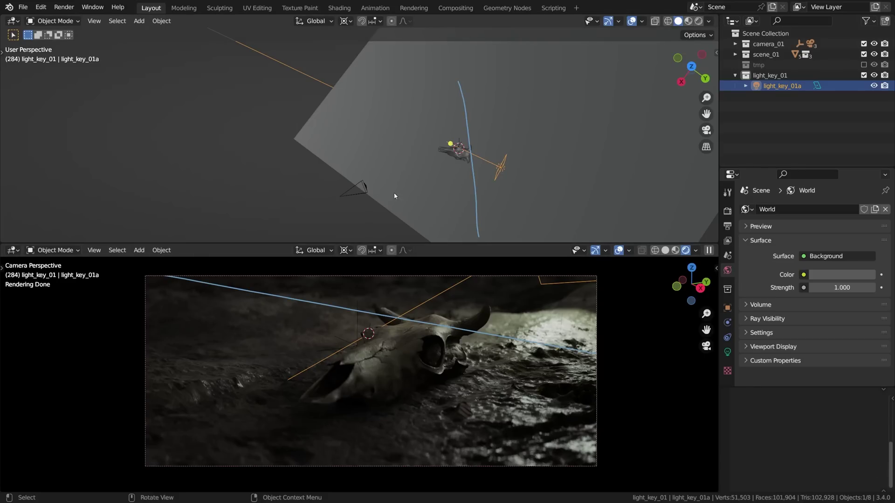
Refine the light's position with two more Z-axis rotations around the skull.
key("r")
key("z")
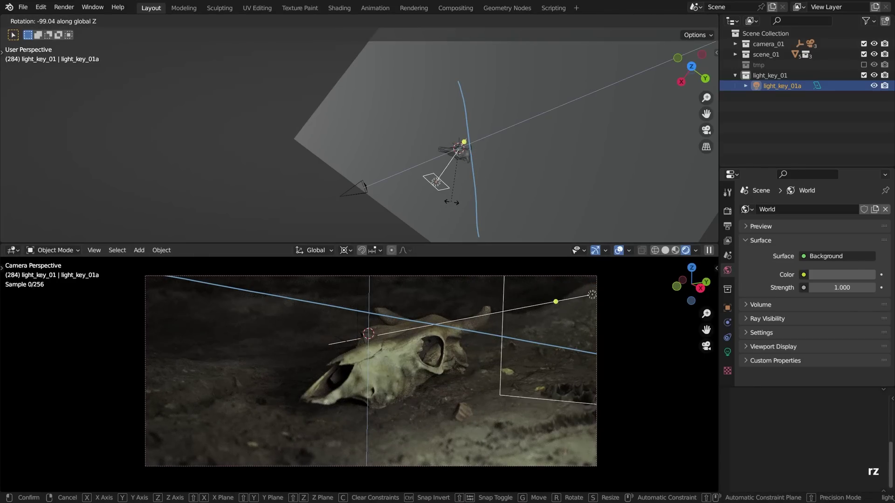
left_click(490, 163)
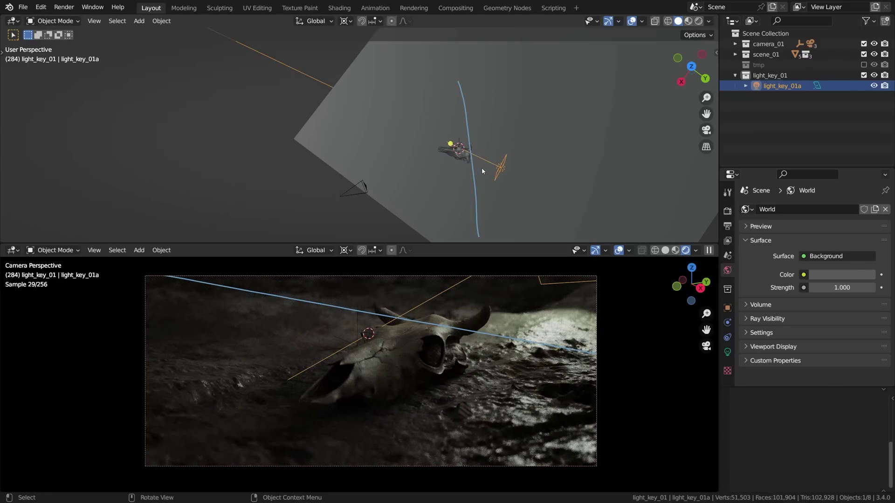
key("r")
key("z")
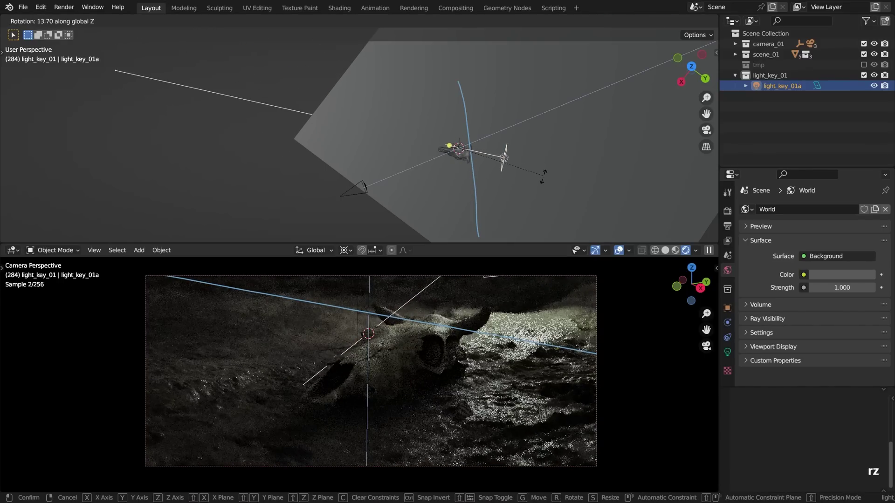
left_click(544, 165)
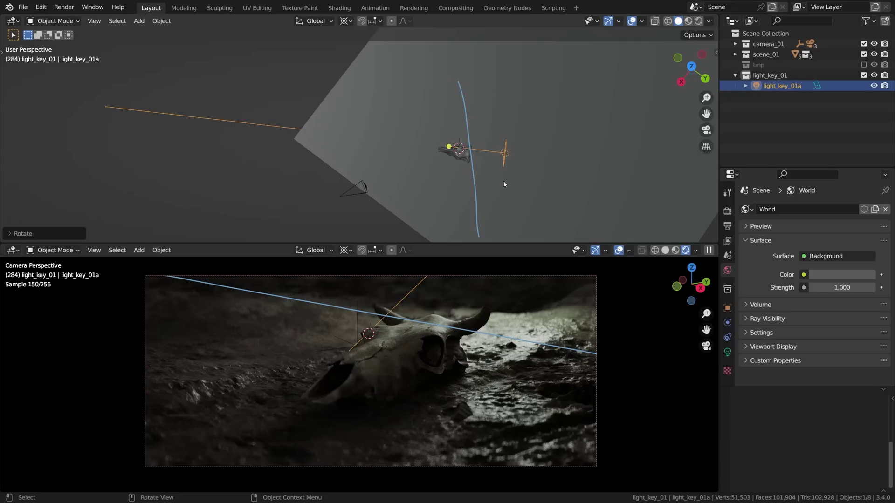
Draw parallel blue annotation strokes across the skull showing the light's raking direction.
mouse_move(485, 170)
left_mouse_down("alt")
mouse_move(502, 157)
mouse_move(402, 177)
mouse_move(299, 150)
left_mouse_up("alt")
mouse_move(393, 175)
left_mouse_down("alt")
mouse_move(401, 178)
mouse_move(394, 179)
left_mouse_up("alt")
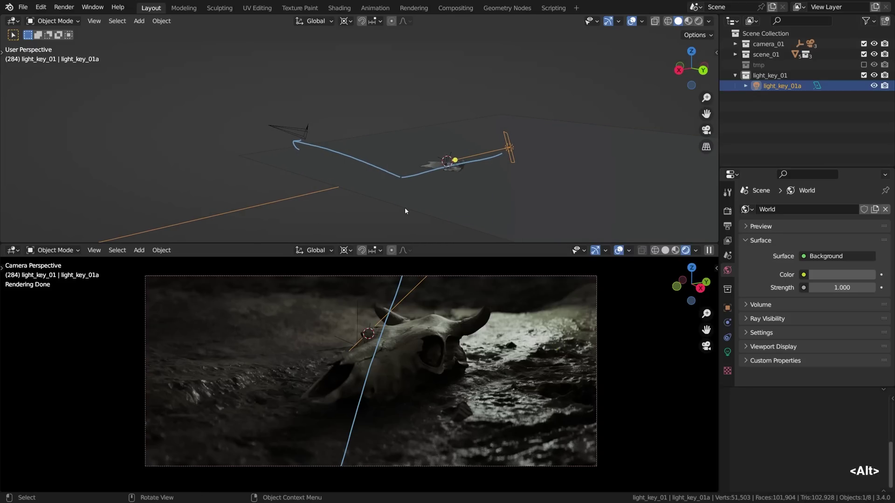
mouse_move(359, 371)
left_mouse_down()
mouse_move(412, 345)
mouse_move(422, 356)
left_mouse_up()
left_click_drag(344, 396, 422, 370)
left_click_drag(388, 399, 445, 371)
left_click_drag(455, 330, 500, 306)
left_click(464, 339)
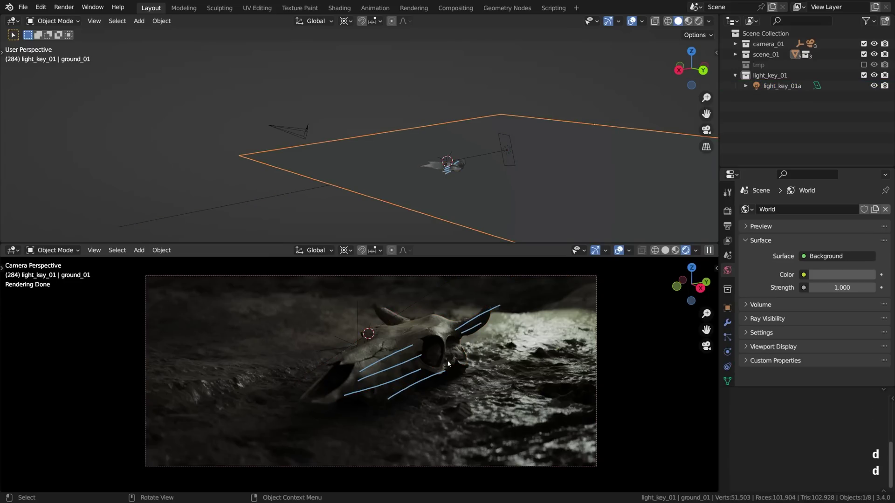
key("ctrl+shift+z")
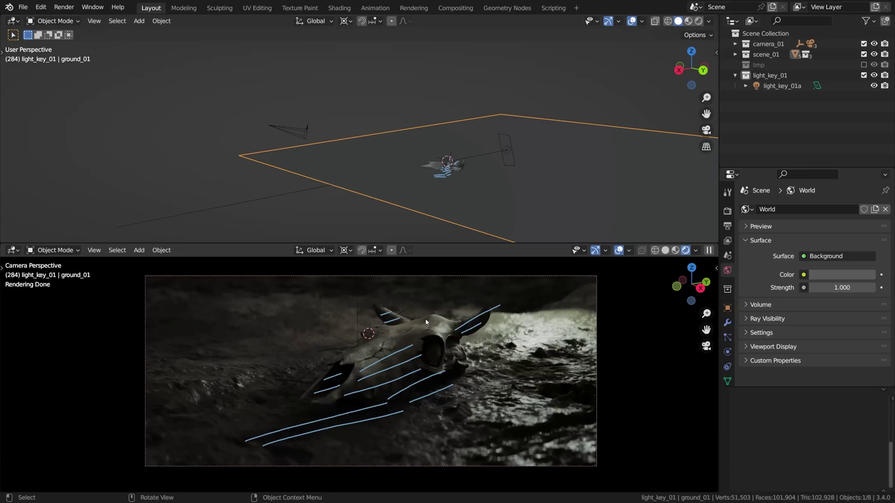
Undo the strokes, rotate the light to the skull's other side, and slide it out along local Z.
key("ctrl+z")
key("r")
key("z")
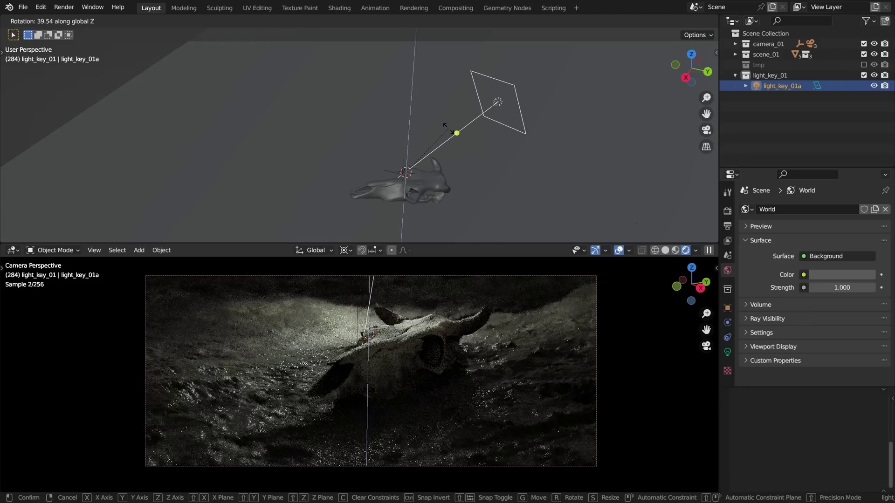
left_click(437, 127)
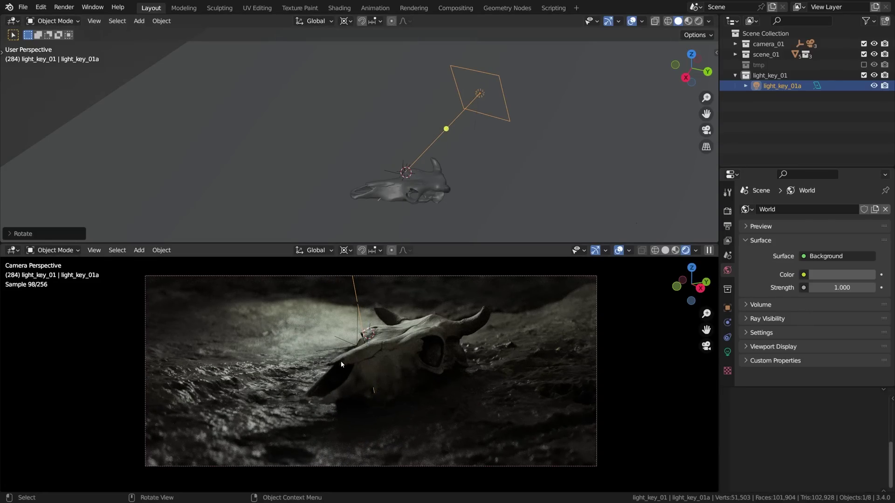
key("g")
key("z")
key("z")
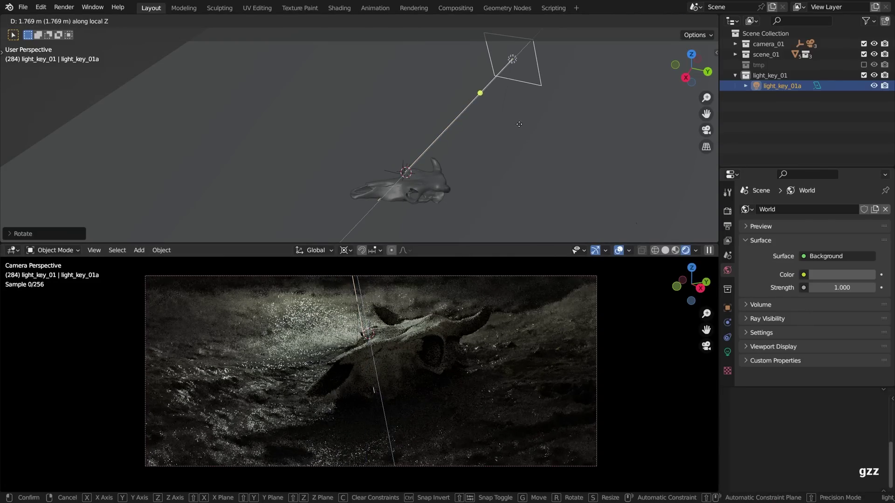
left_click(437, 287)
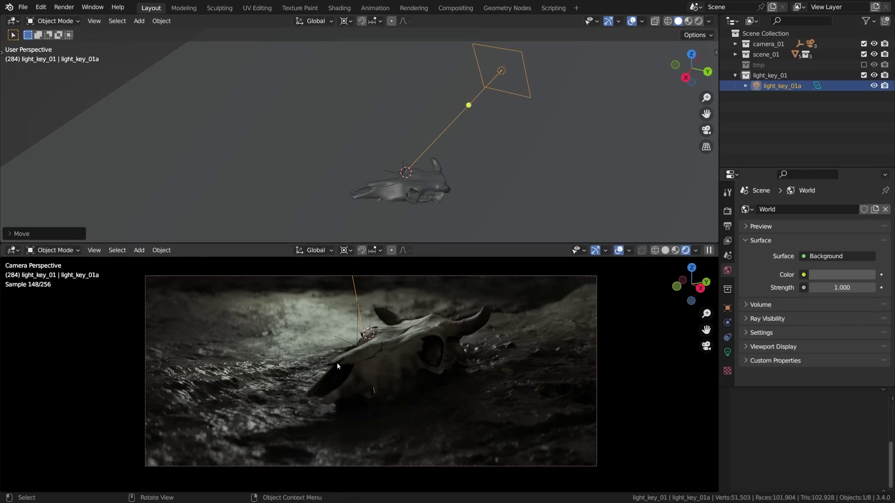
Redraw light-direction annotations over the skull, ending with curved arrows across its top.
mouse_move(333, 369)
left_mouse_down()
mouse_move(431, 330)
mouse_move(444, 310)
mouse_move(366, 330)
mouse_move(344, 366)
left_mouse_up()
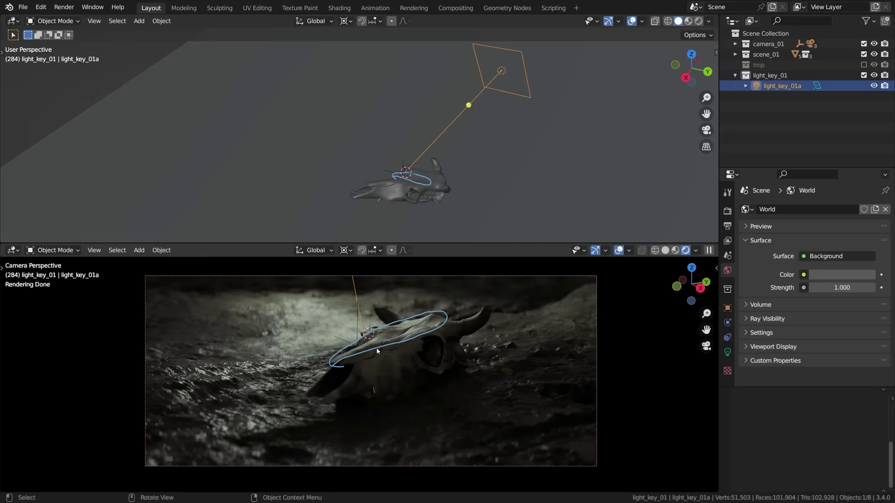
key("ctrl+z")
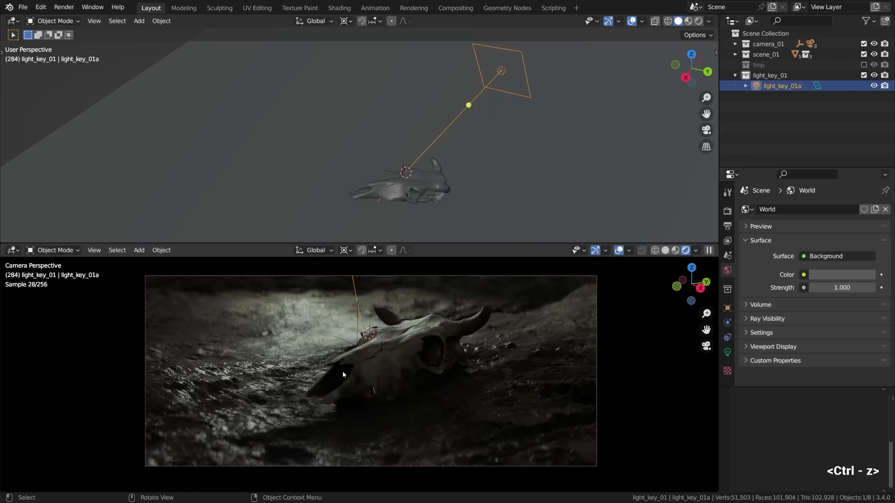
left_click_drag(482, 313, 489, 315)
left_click_drag(451, 322, 482, 323)
left_click_drag(425, 330, 464, 333)
left_click_drag(376, 345, 468, 356)
mouse_move(360, 352)
left_mouse_down()
mouse_move(495, 367)
mouse_move(445, 374)
left_mouse_up()
left_click_drag(341, 373, 408, 384)
left_click(392, 384)
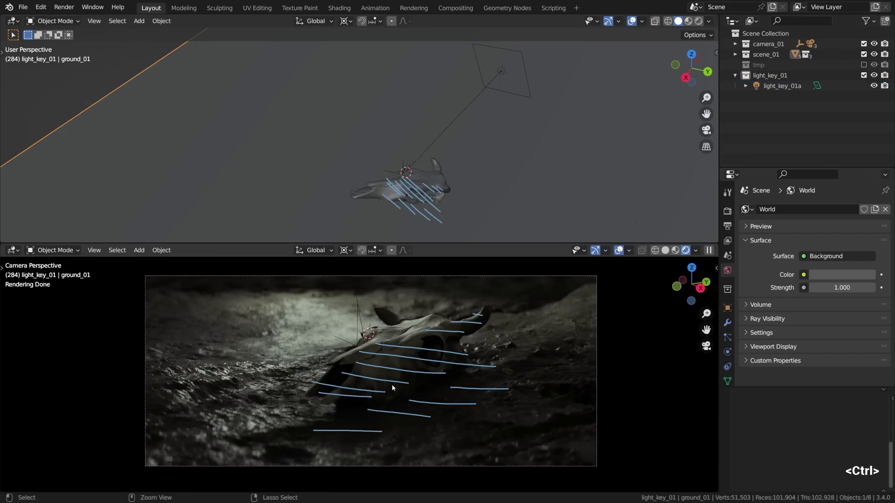
key("ctrl+z")
left_click_drag(426, 318, 450, 330)
Add curved light arrows near the horn and over the snout, then zoom in on the skull.
mouse_move(395, 334)
left_mouse_down()
mouse_move(414, 353)
mouse_move(383, 362)
left_mouse_up()
key("alt+a")
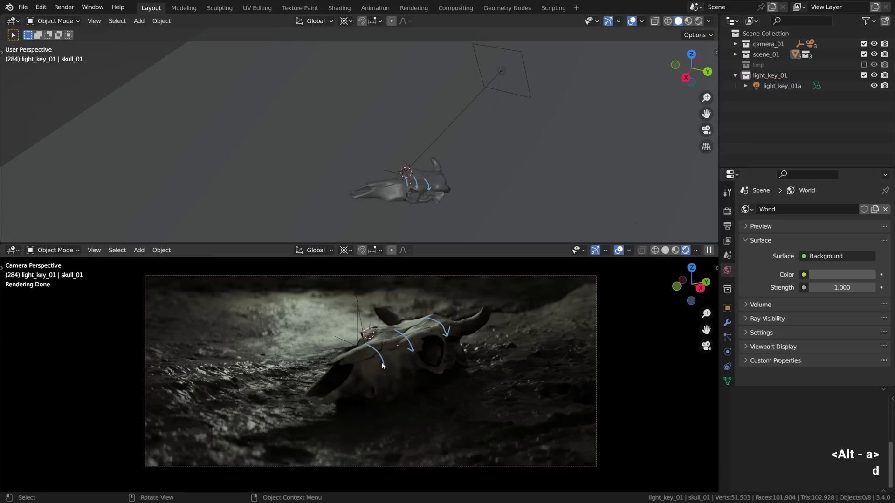
left_click_drag(333, 365, 363, 387)
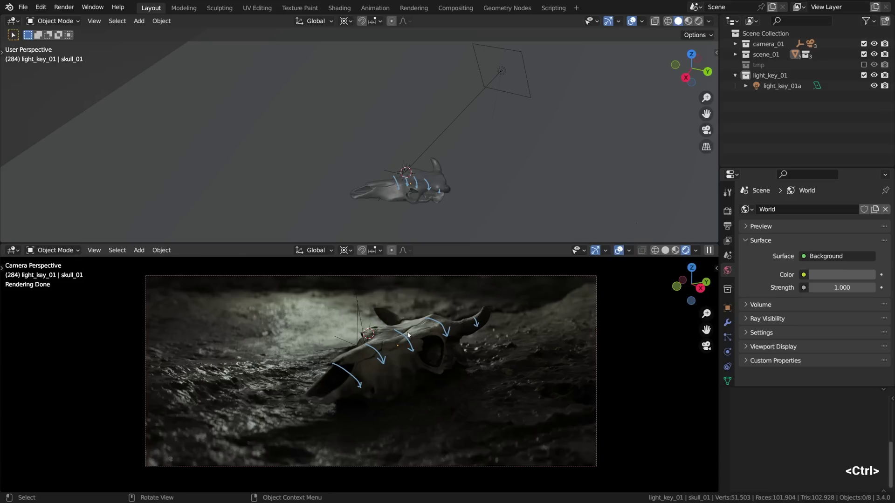
left_click_drag(392, 335, 295, 303, "ctrl+alt")
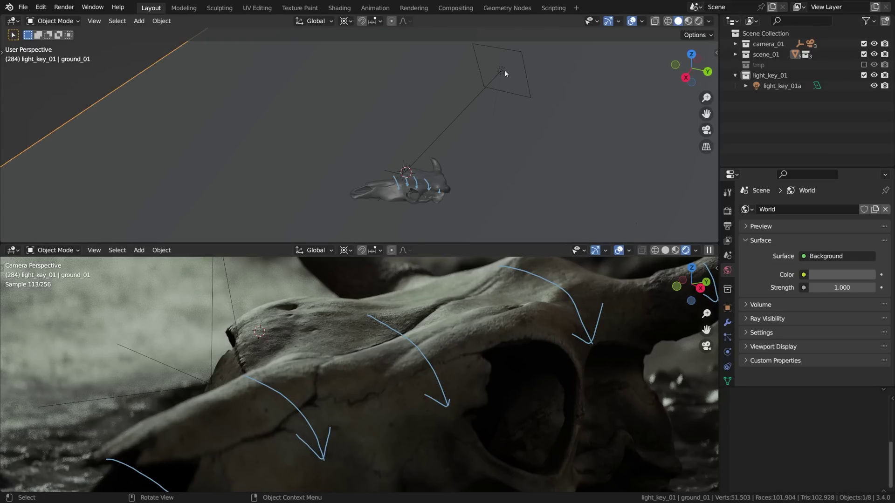
Select light_key_01a and swing it around the skull on the Z axis.
left_click(495, 91)
key("r")
key("z")
left_click(344, 159)
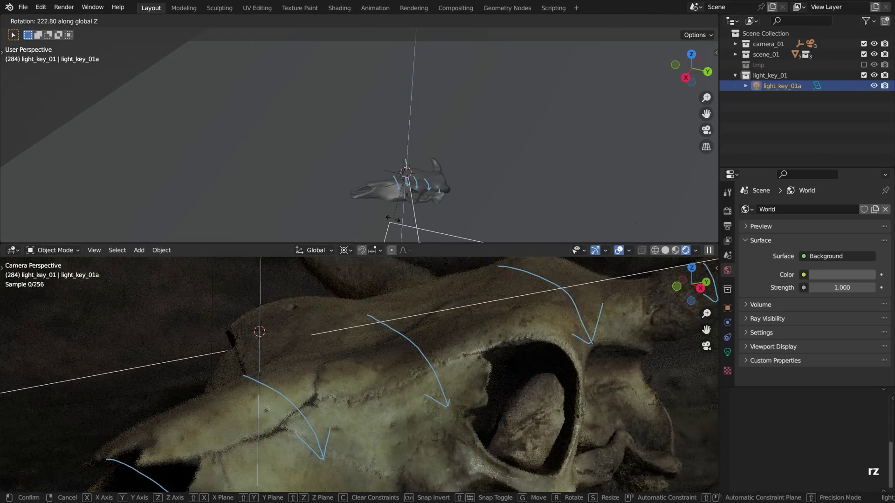
Tilt the area light above the skull with repeated free trackball rotations.
key("r")
key("r")
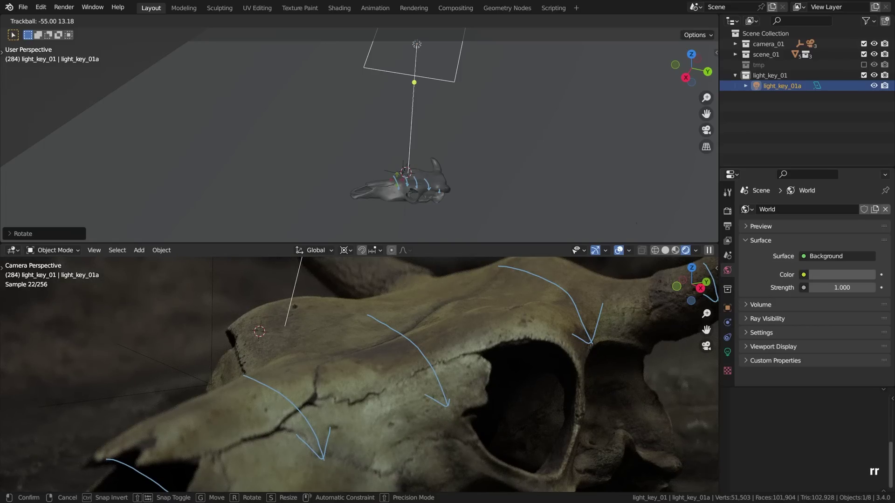
left_click(522, 314)
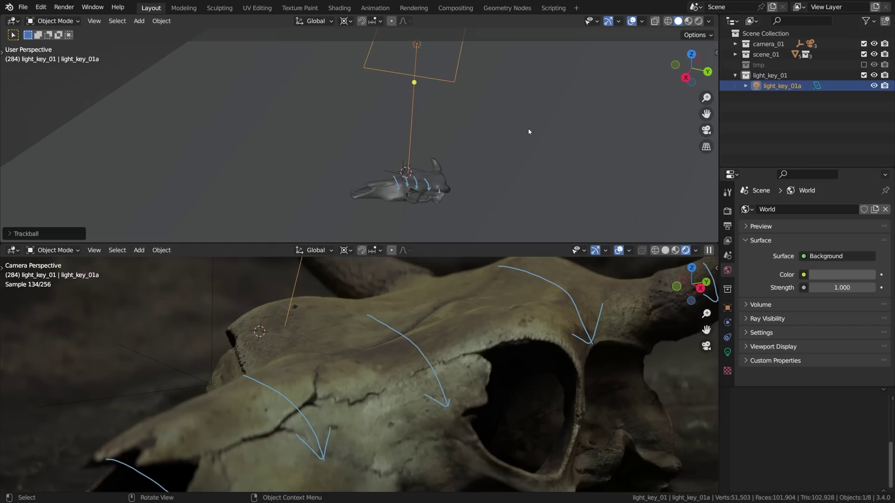
key("r")
key("r")
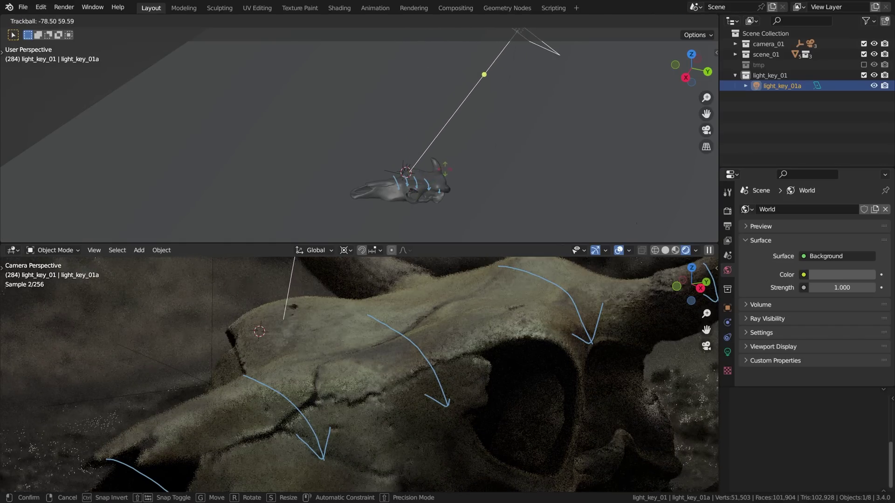
left_click(453, 164)
key("r")
key("r")
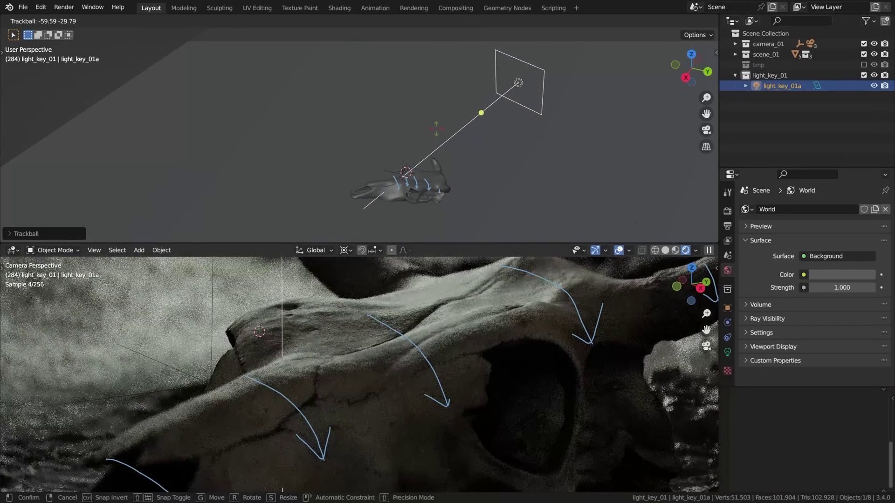
Confirm the light's final tilt and draw six curved arrows across the mud around the skull.
key("Return")
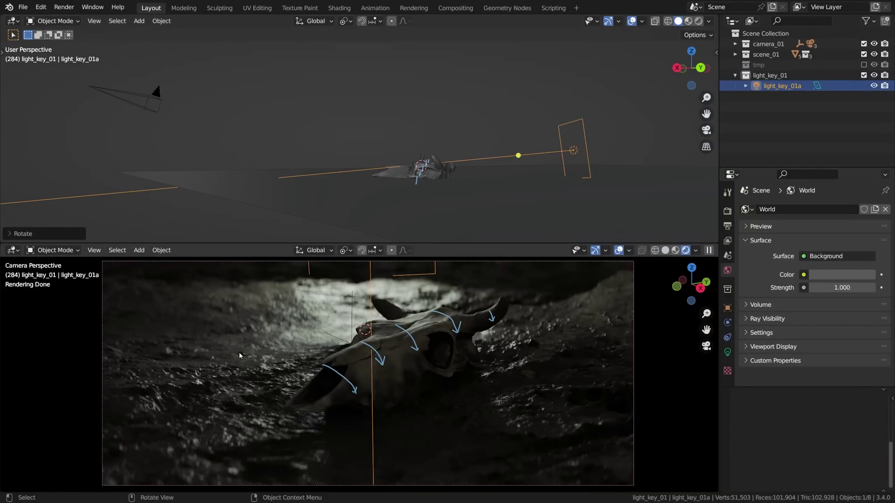
left_click_drag(238, 351, 252, 378)
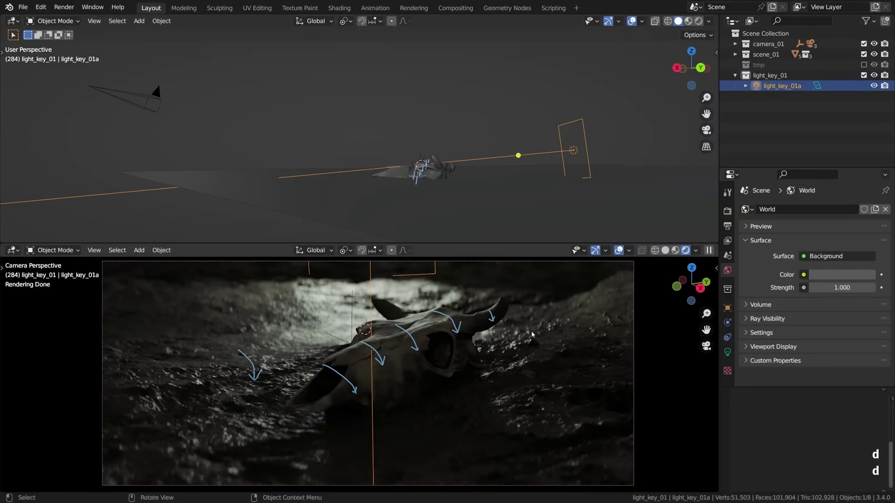
mouse_move(526, 315)
left_mouse_down()
mouse_move(539, 343)
mouse_move(545, 336)
left_mouse_up()
left_click_drag(173, 385, 201, 426)
left_click_drag(259, 411, 281, 446)
left_click_drag(536, 365, 586, 407)
left_click_drag(487, 393, 523, 432)
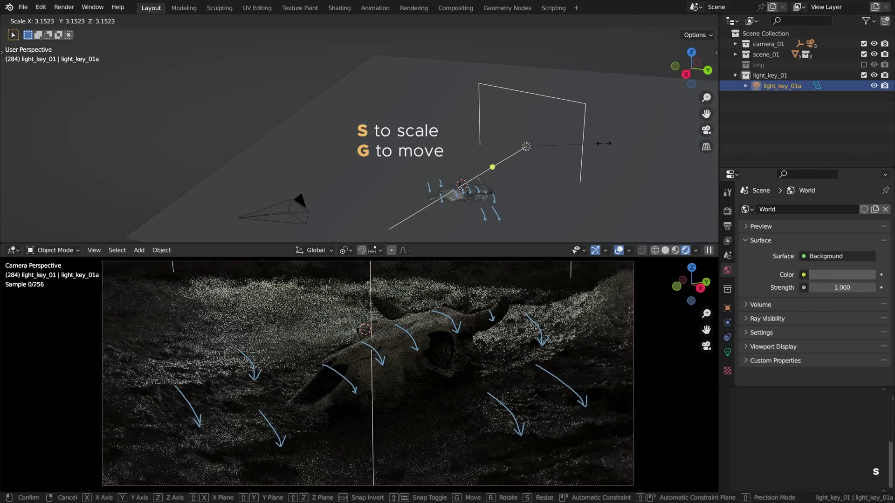
Enlarge the area key light and pull it back along its local Z axis.
key("s")
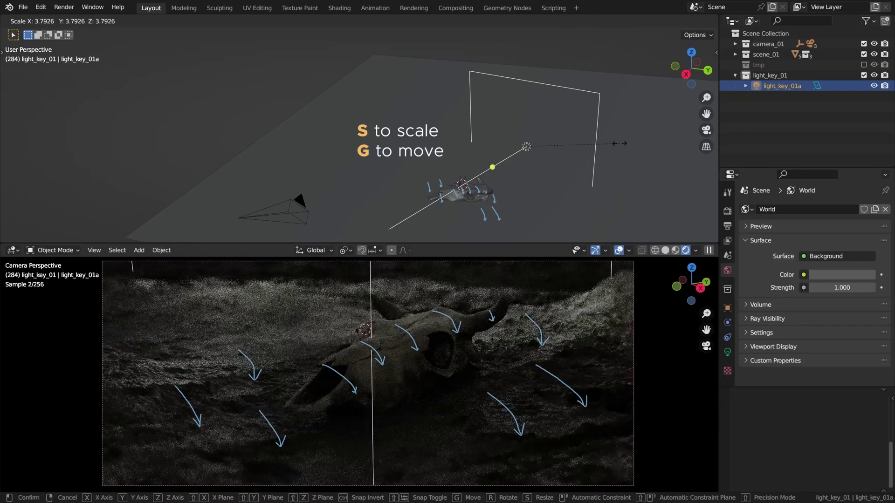
left_click(613, 144)
key("g")
key("z")
key("z")
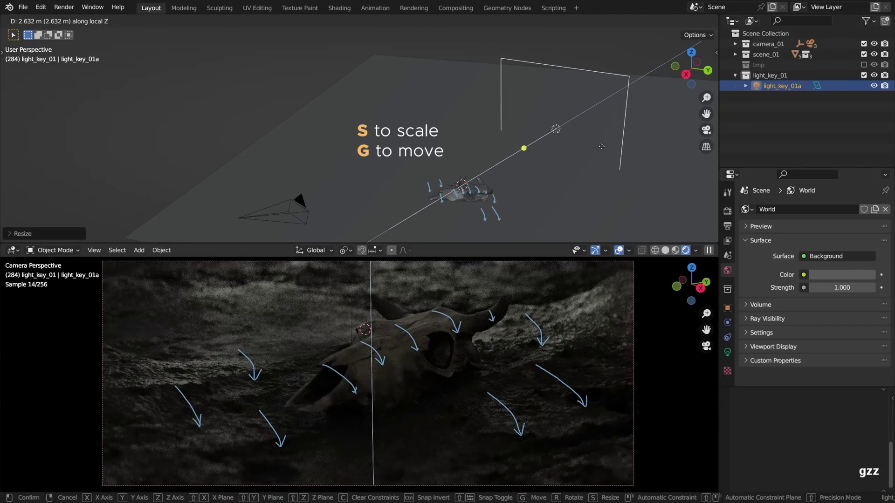
left_click(602, 146)
key("s")
left_click(605, 145)
key("g")
key("z")
key("z")
left_click(606, 145)
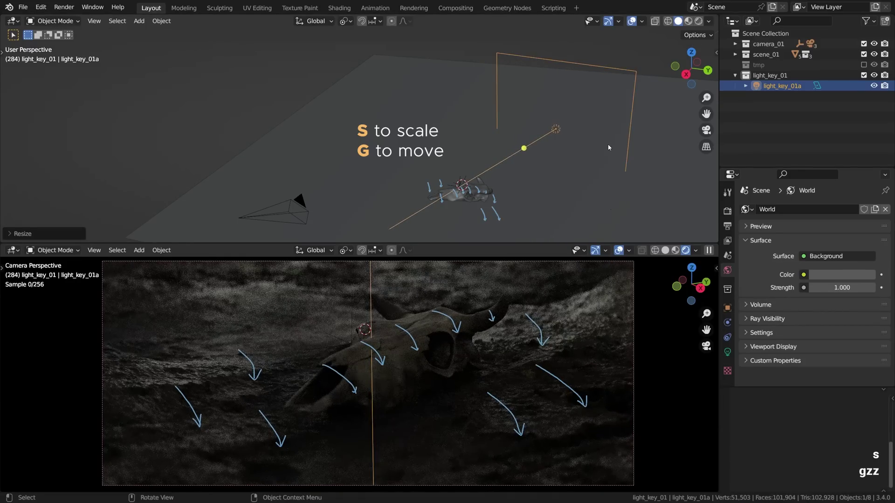
Widen the light panel along its local X and raise it higher above the skull.
key("s")
key("z")
key("z")
key("x")
key("x")
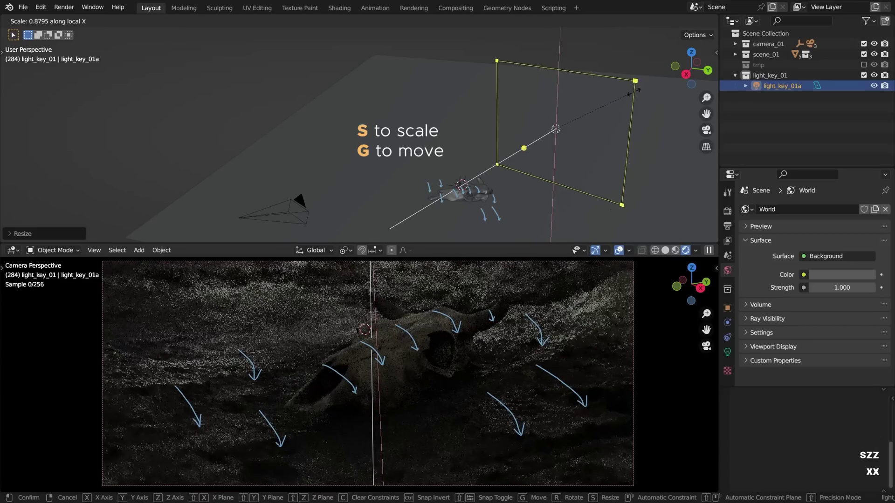
left_click(612, 121)
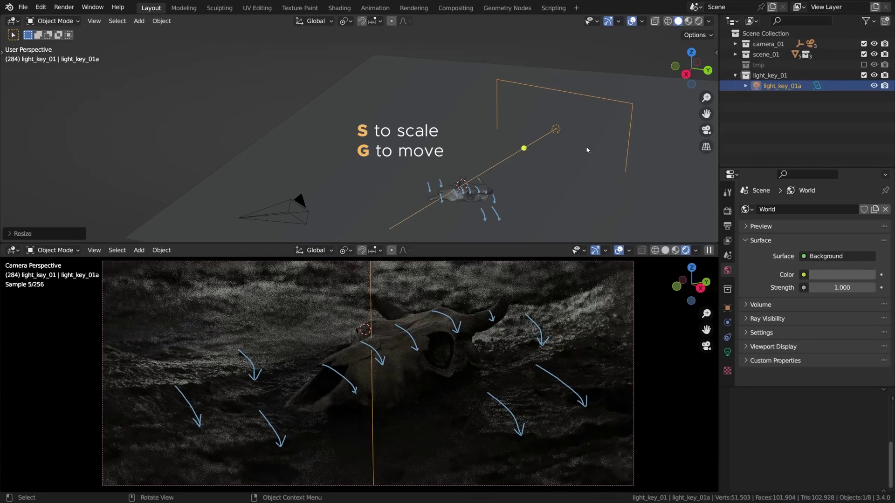
key("g")
key("z")
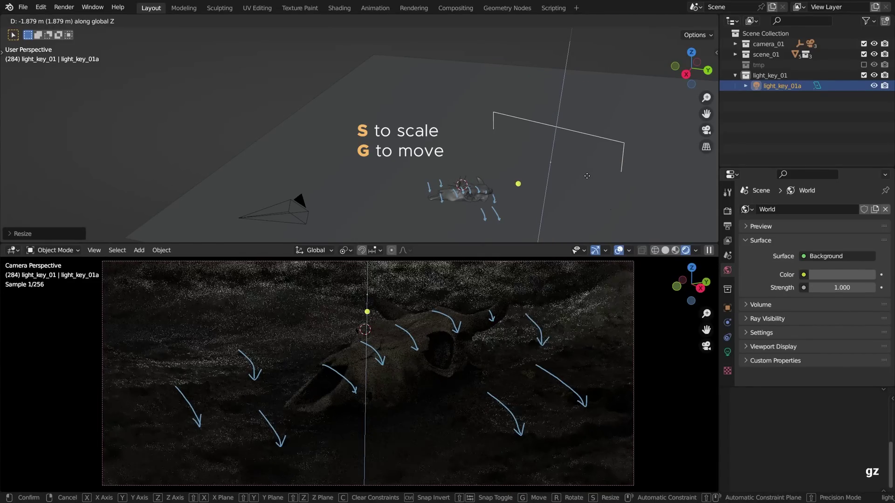
left_click(600, 134)
middle_click_drag(600, 134, 602, 154)
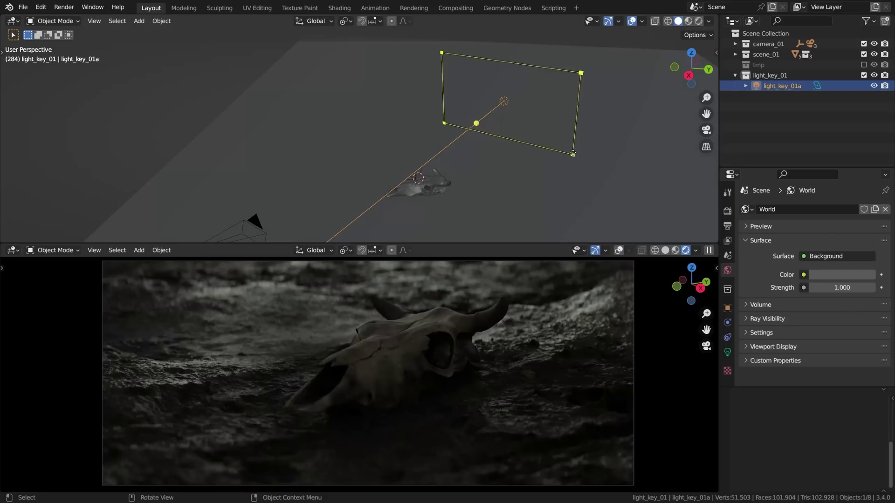
In the area light's Light properties, change Power from 115.1 W to a final 300 W.
left_click(728, 352)
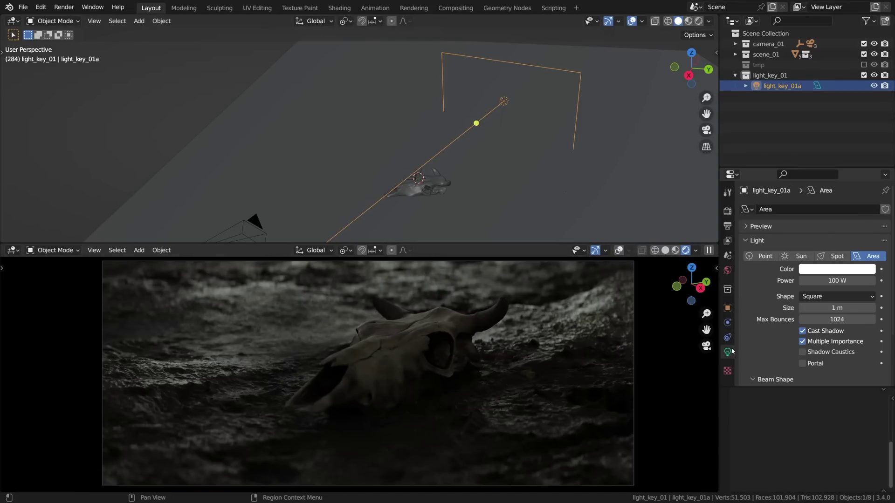
left_click(811, 282)
type("115.1")
key("Return")
left_click_drag(837, 281, 867, 280)
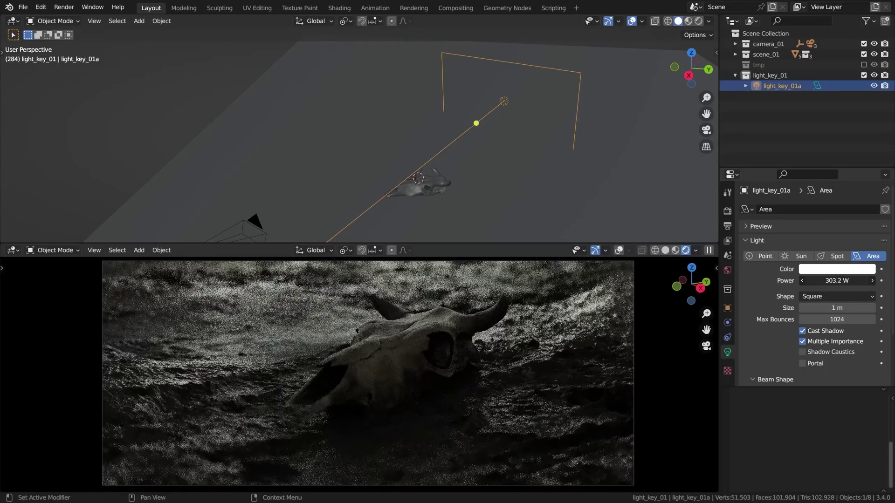
left_click(837, 281)
type("300")
key("Return")
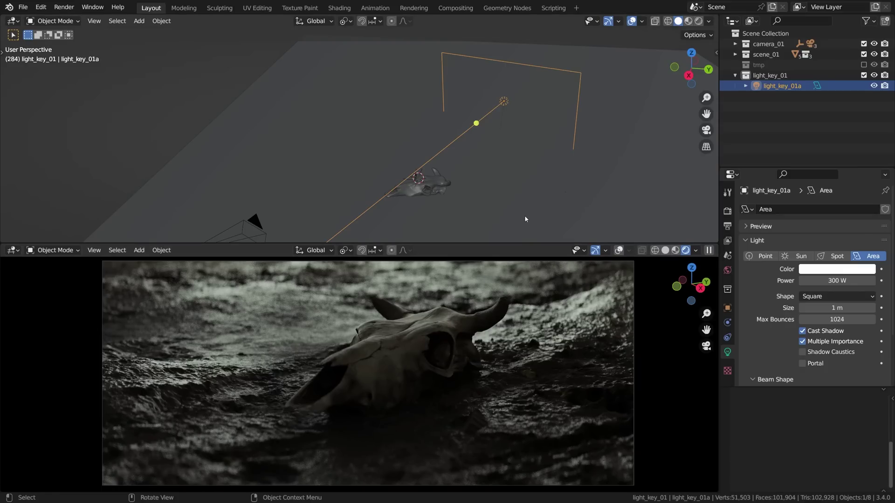
Set the pivot to the 3D cursor, lower the cursor, and rotate the key light around Z.
left_click(345, 21)
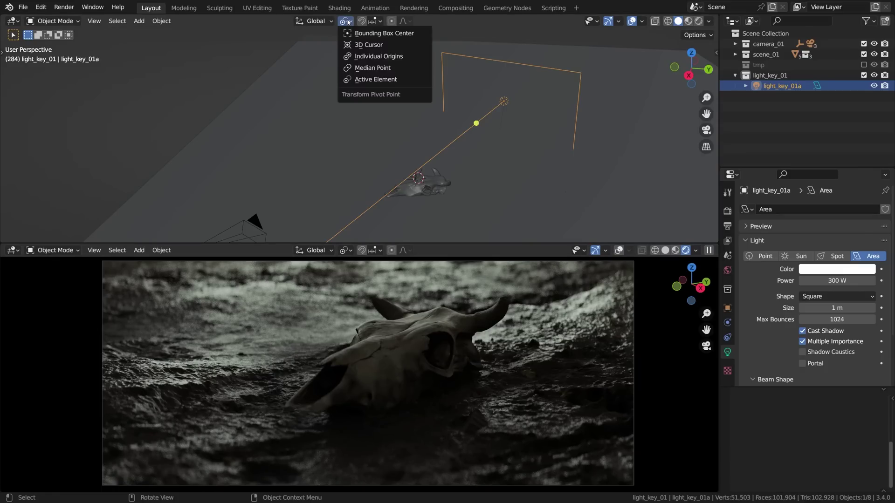
left_click(359, 45)
right_click_drag(418, 178, 421, 184, "shift")
key("r")
key("z")
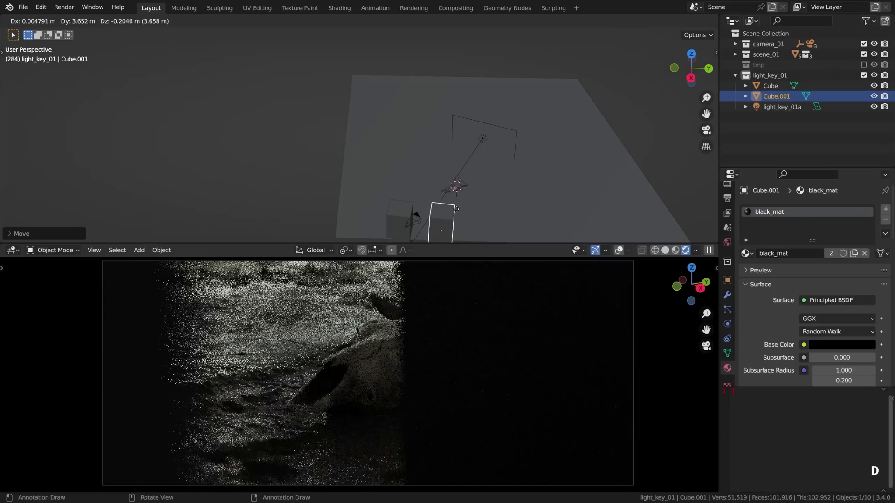
Position and rotate the duplicated black blocker cubes near the camera's left edge.
left_click_drag(457, 209, 459, 210)
left_click(460, 210)
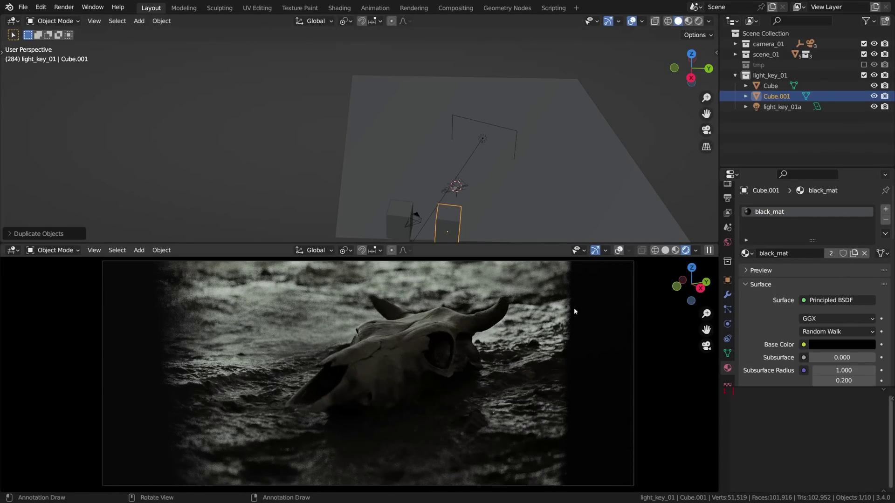
left_click(400, 217, "shift")
key("g")
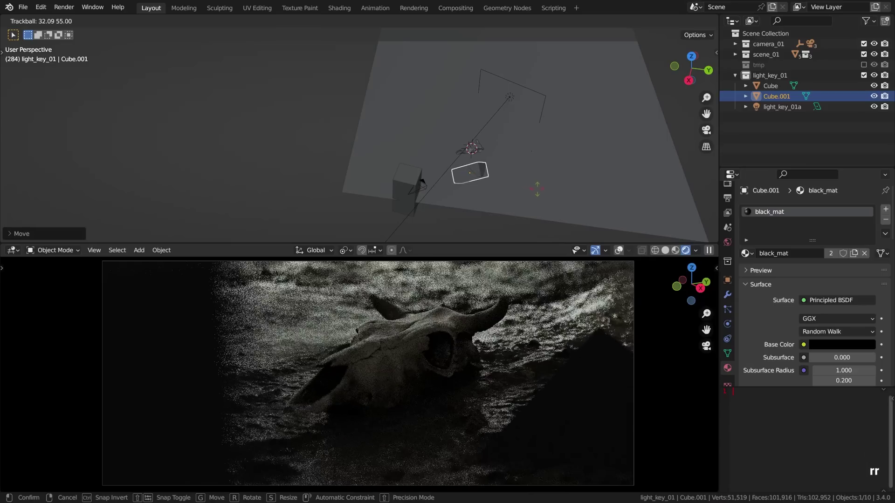
left_click(351, 354)
key("g")
left_click(351, 354)
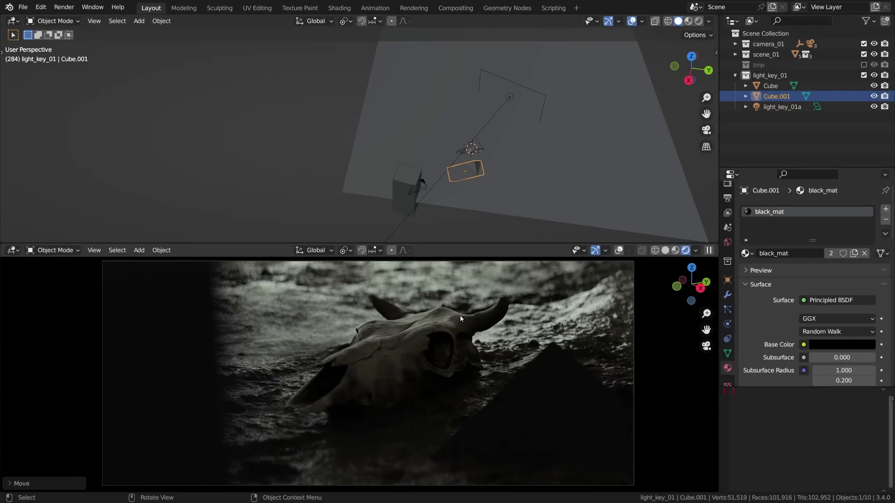
Select light_key_01a and rotate it around the skull on global Z.
left_click(510, 96)
key("r")
key("z")
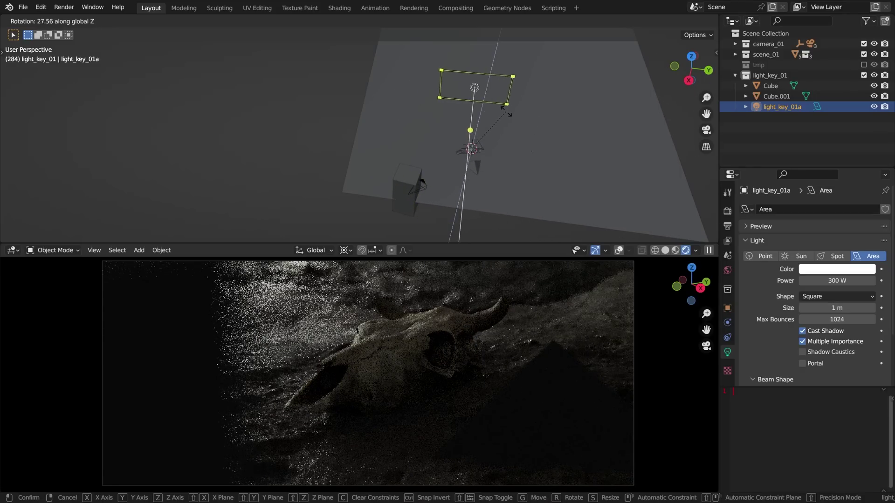
Confirm the key light's new angle and turn on overlays in the camera render view.
left_click(516, 130)
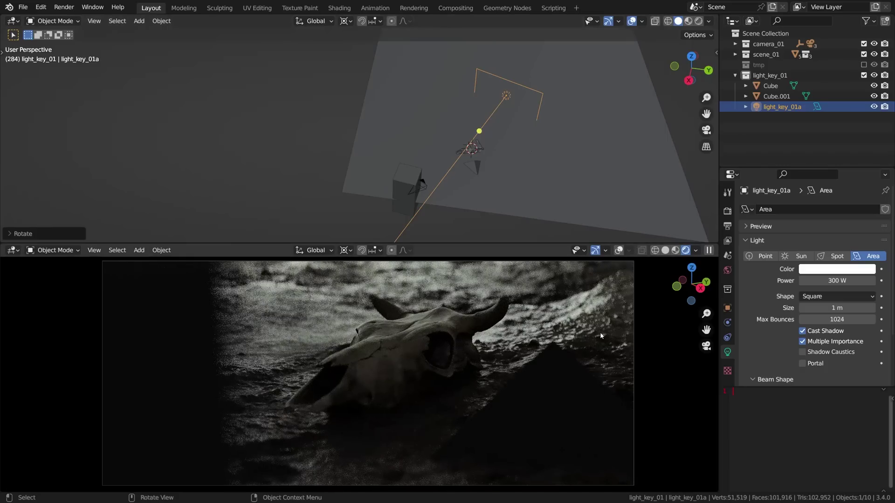
key("d")
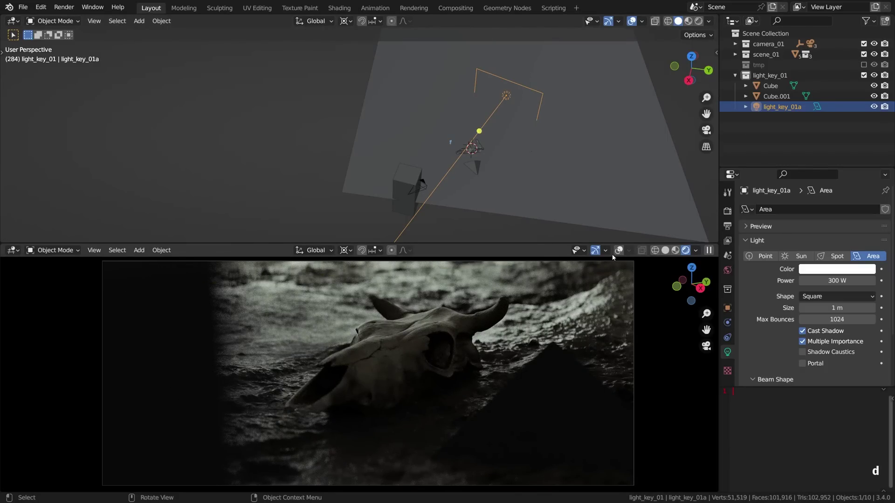
left_click(618, 252)
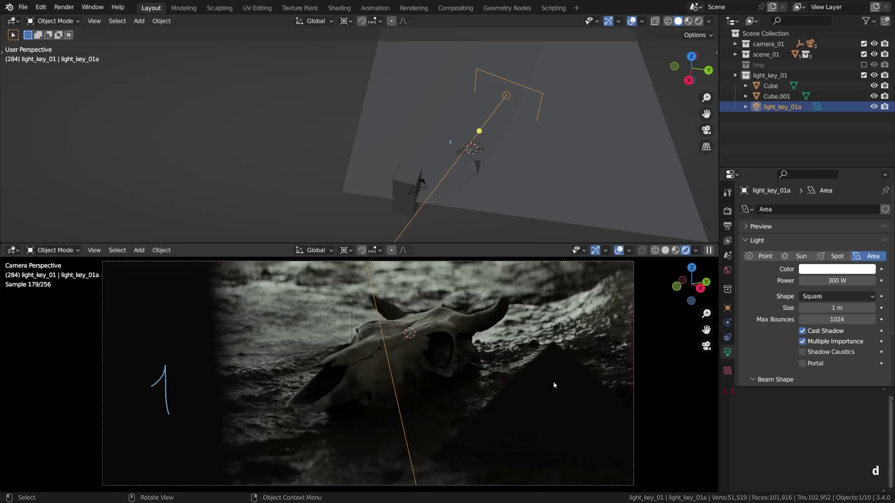
Mark areas 2, 3 and 4 and sketch three falling-light arrows, then undo them.
mouse_move(532, 387)
left_mouse_down()
mouse_move(531, 406)
mouse_move(570, 411)
left_mouse_up()
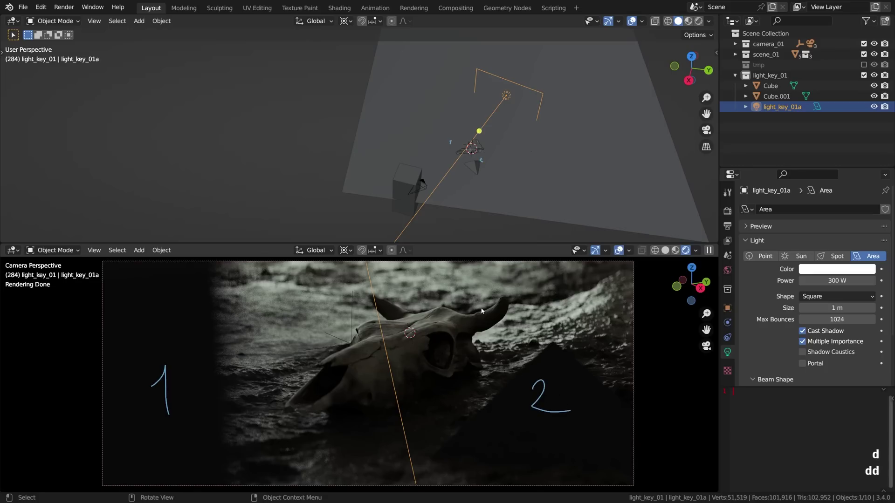
left_click_drag(399, 344, 403, 359)
mouse_move(467, 285)
left_mouse_down()
mouse_move(481, 295)
mouse_move(477, 309)
left_mouse_up()
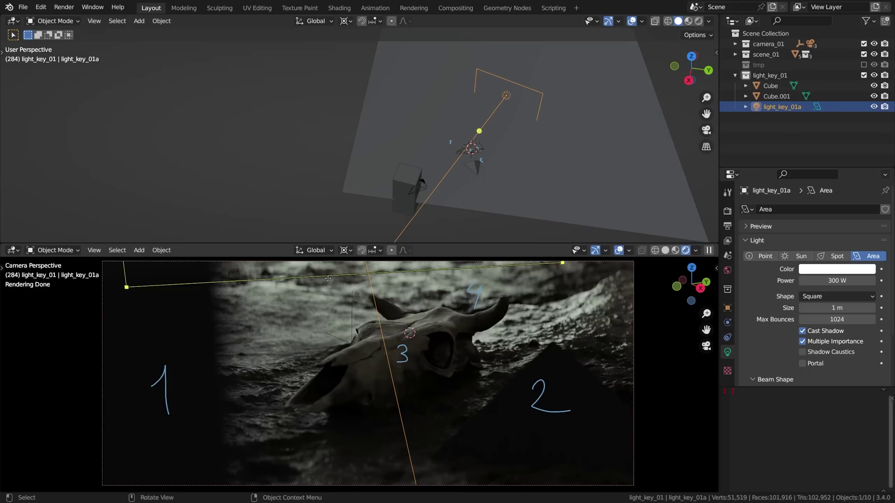
left_click_drag(312, 285, 271, 405)
mouse_move(561, 279)
left_mouse_down()
mouse_move(481, 396)
mouse_move(497, 386)
left_mouse_up()
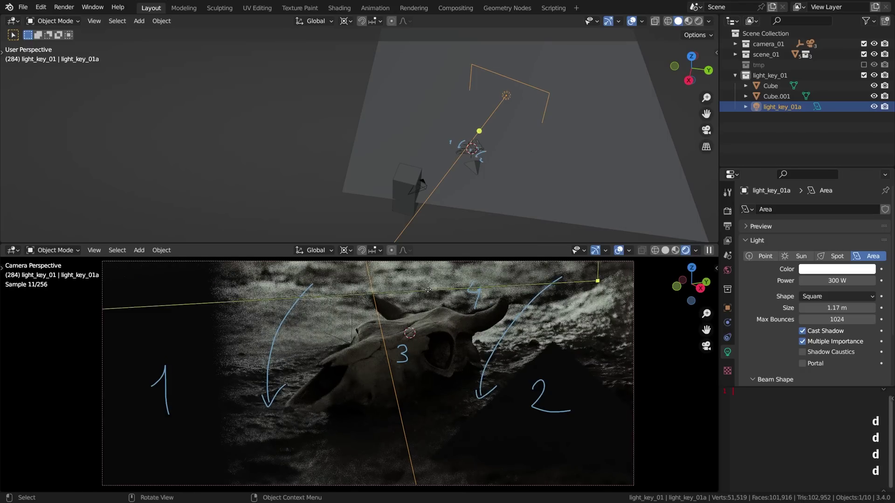
mouse_move(430, 290)
left_mouse_down()
mouse_move(404, 414)
mouse_move(405, 397)
left_mouse_up()
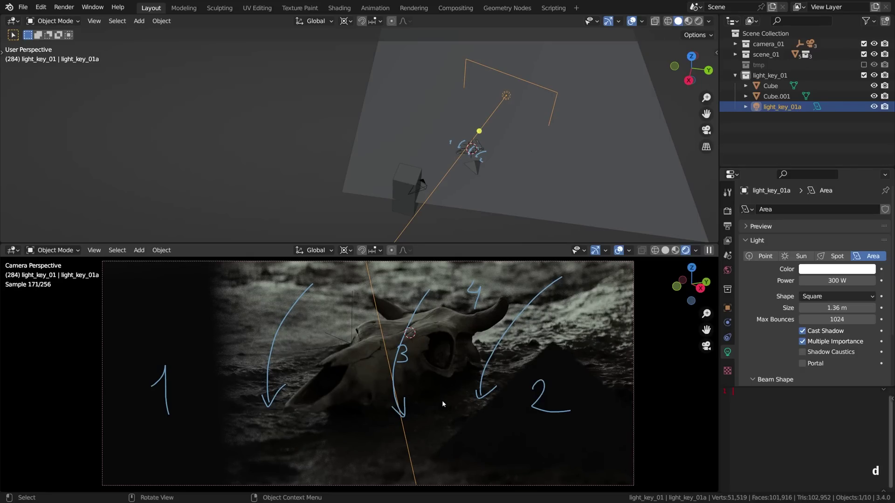
key("ctrl+z")
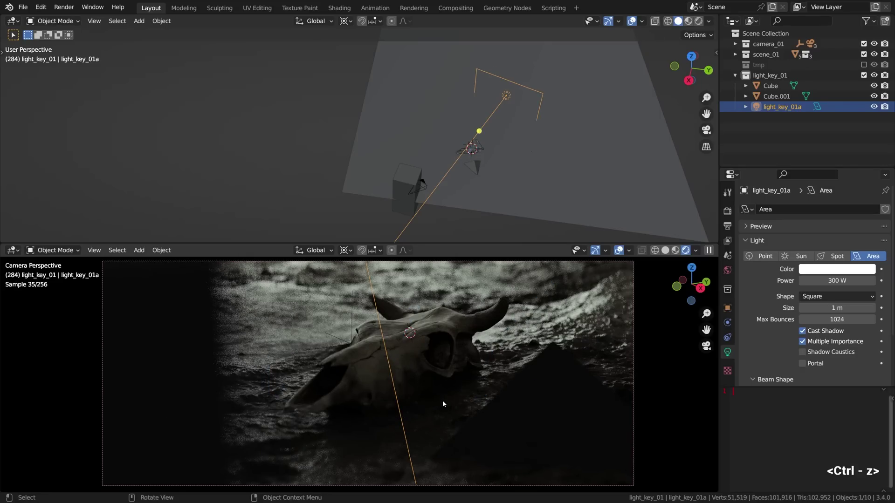
Turn off overlays in the camera render view.
left_click(619, 251)
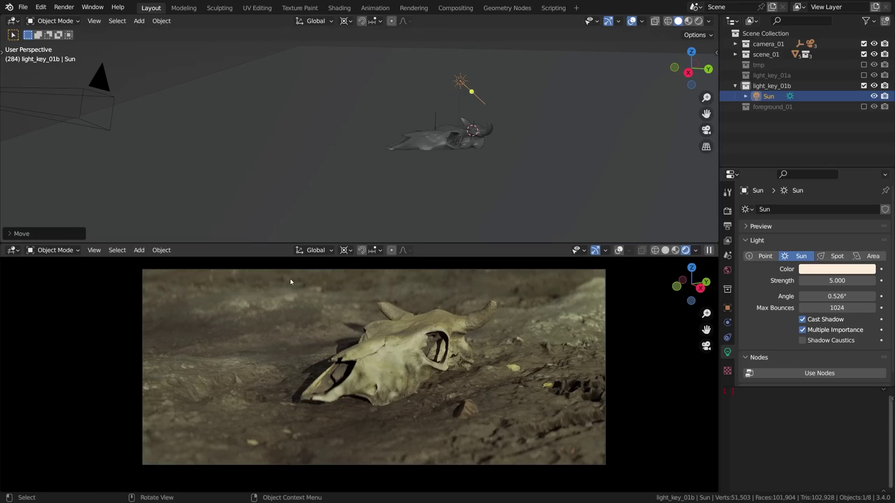
Re-aim the Sun light with rotations and Shift+T so it backlights the skull.
key("r")
left_click(371, 275)
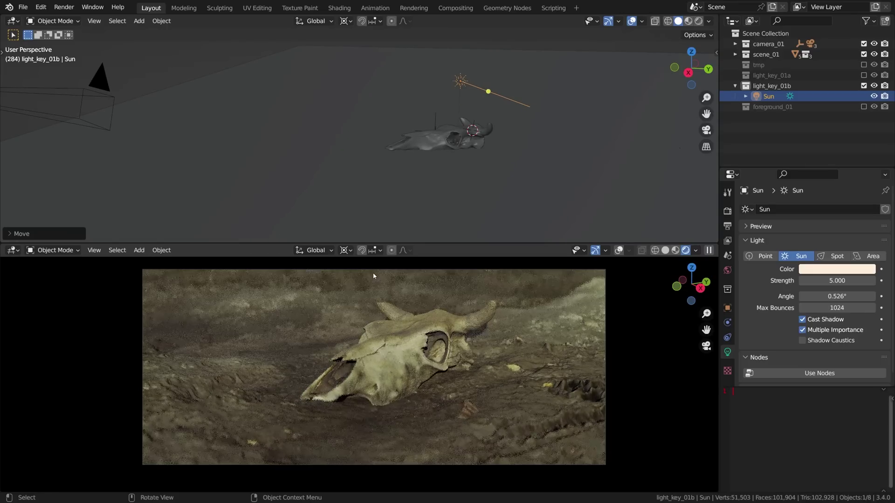
key("r")
key("r")
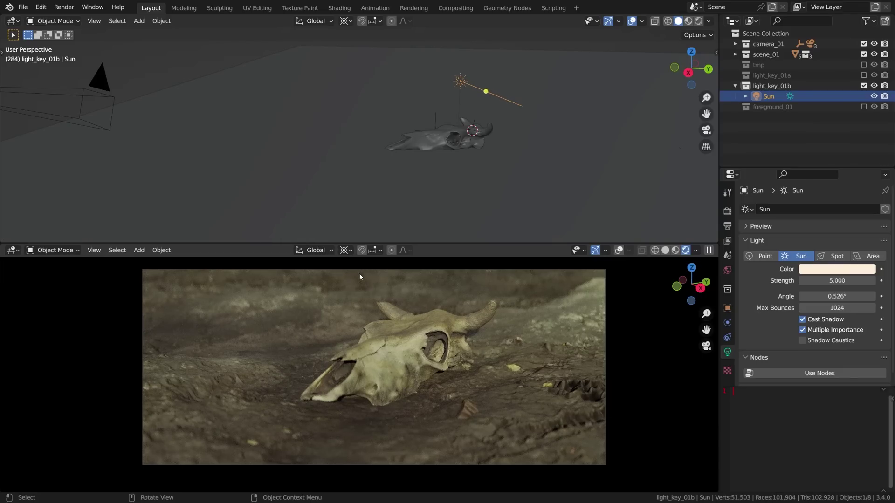
key("shift+t")
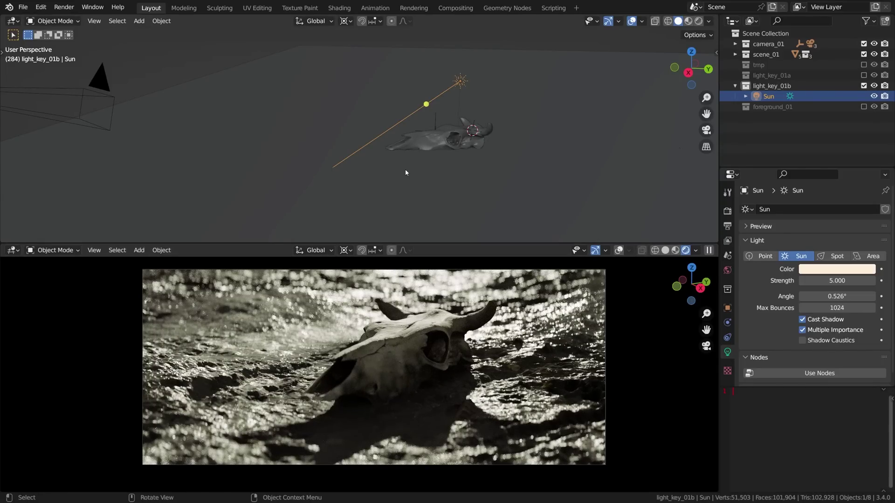
Rotate the Sun, then toggle the light_key_01b and light_key_01a collections in the Outliner.
left_click_drag(419, 154, 357, 153, "alt")
key("r")
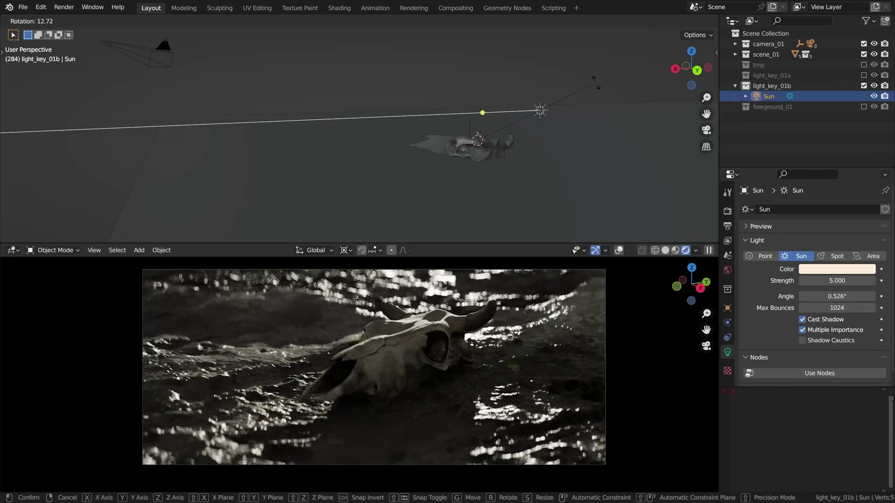
left_click(594, 80)
left_click(863, 86)
left_click(864, 75)
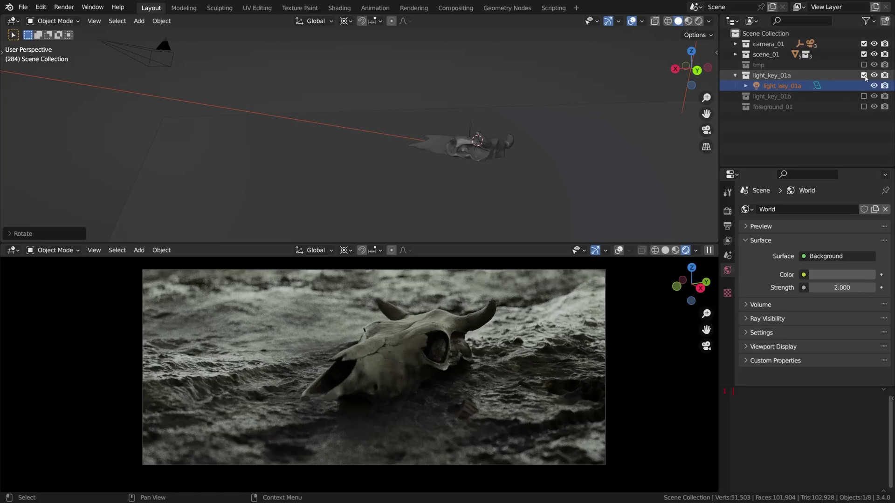
left_click(864, 96)
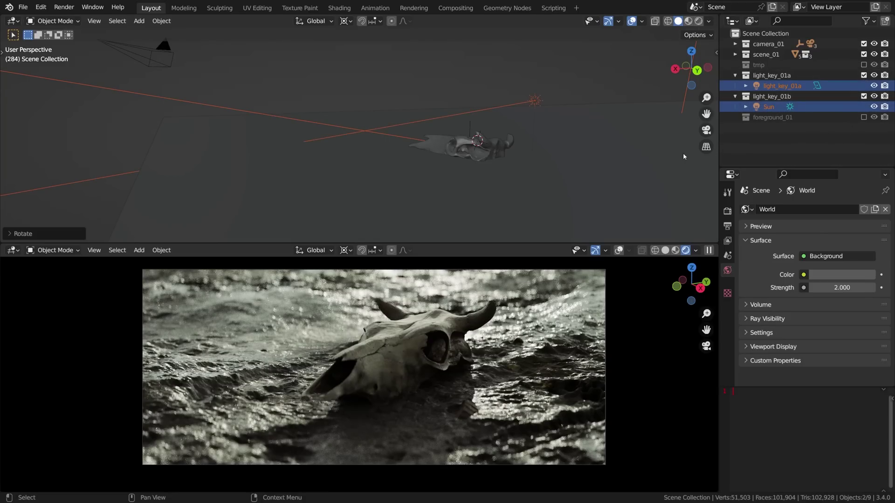
Move the Sun light, then add the light_key_01a area light to the selection.
middle_click_drag(650, 156, 486, 160)
left_click(545, 136)
key("g")
left_click(577, 137)
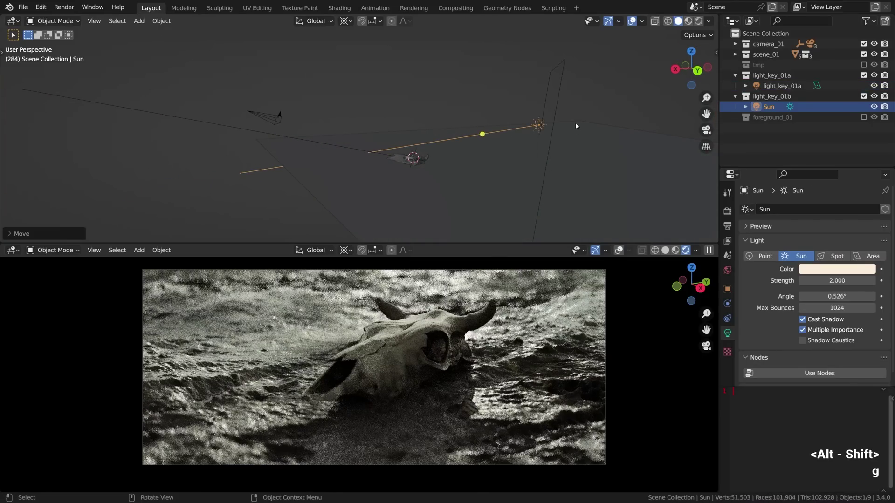
left_click(566, 177, "shift")
middle_click_drag(566, 177, 583, 179)
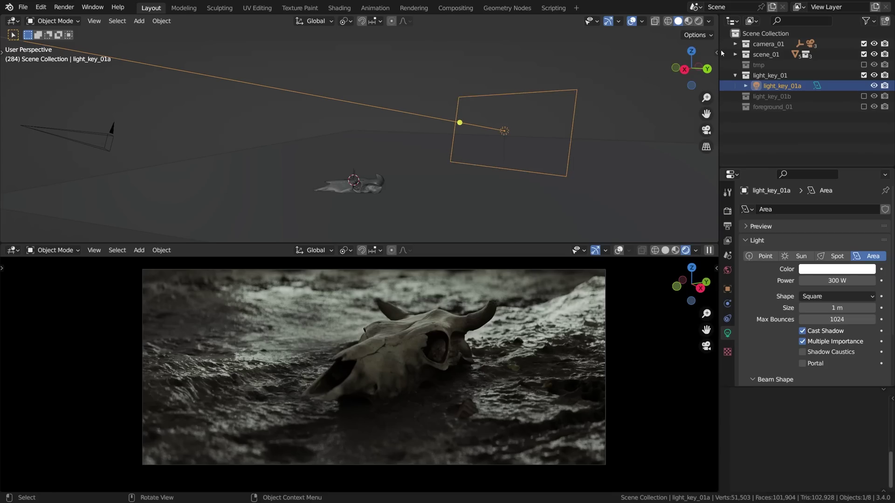
Expand camera_01 in the Outliner and unhide camera_02 and camera_03 in the viewport.
left_click(736, 44)
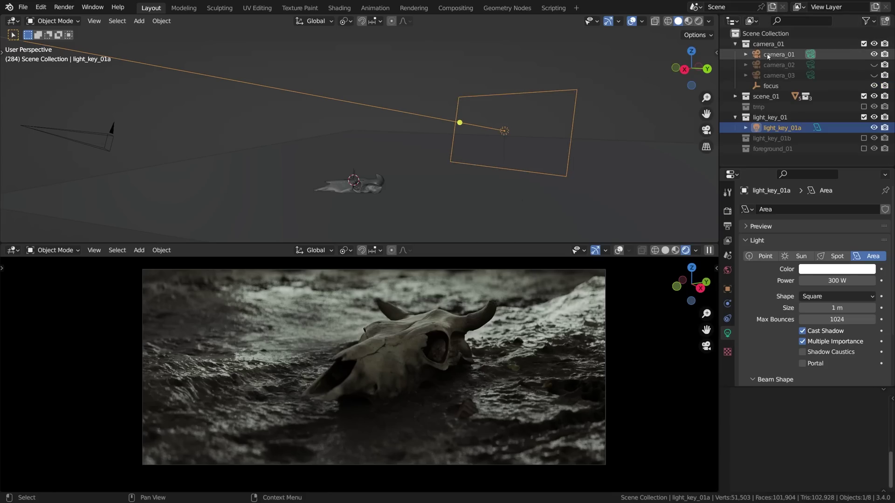
left_click_drag(874, 68, 874, 78)
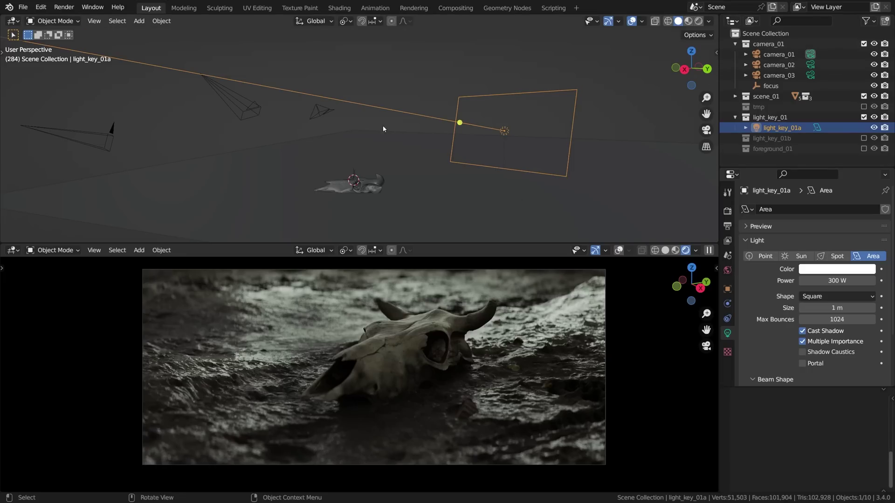
Preview camera_02, then camera_03, as the active camera with Ctrl+Numpad 0.
left_click(258, 111)
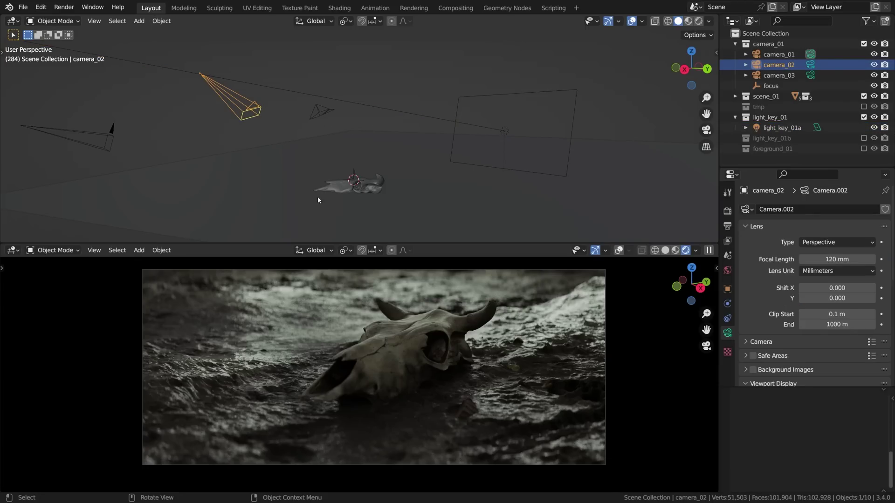
key("ctrl+KP_0")
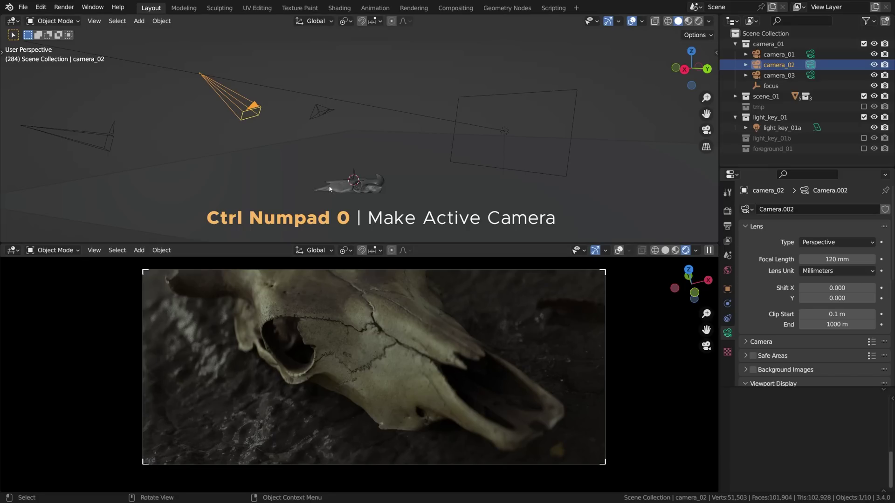
left_click(318, 114)
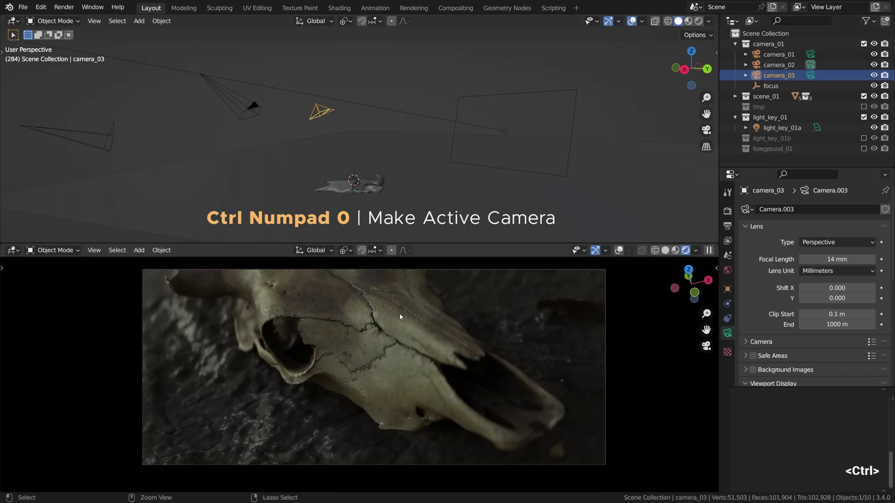
key("ctrl+KP_0")
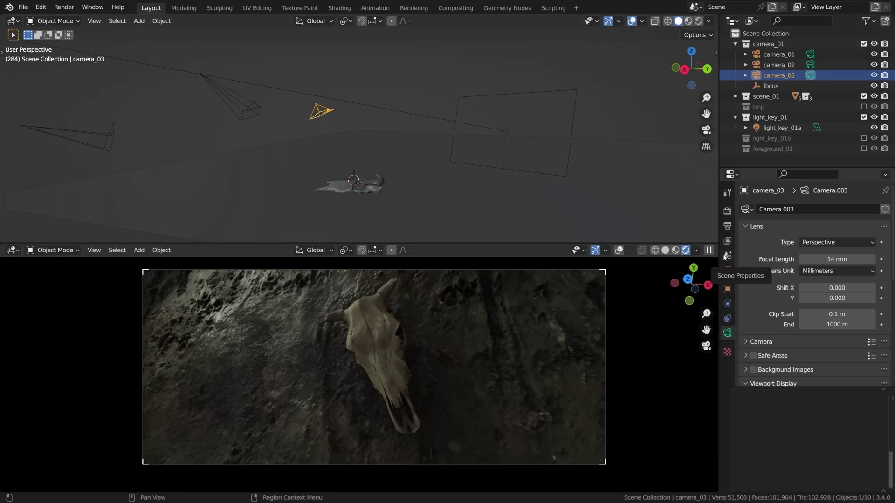
Set the Scene Camera field to camera_01, then camera_02, and select camera_02.
left_click(724, 257)
left_click(823, 224)
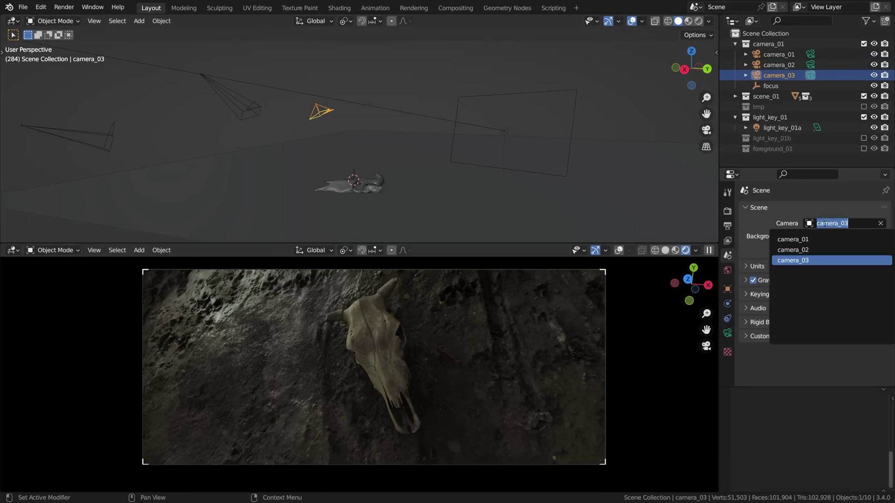
left_click(815, 239)
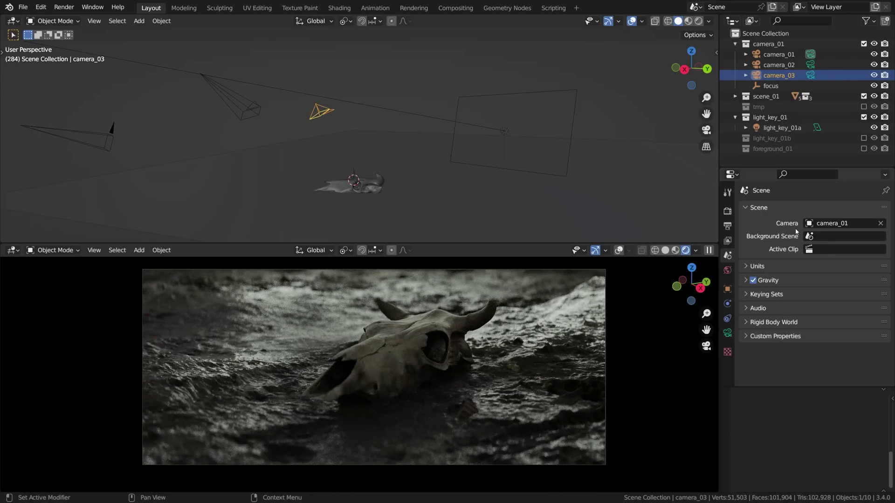
left_click(825, 224)
left_click(820, 249)
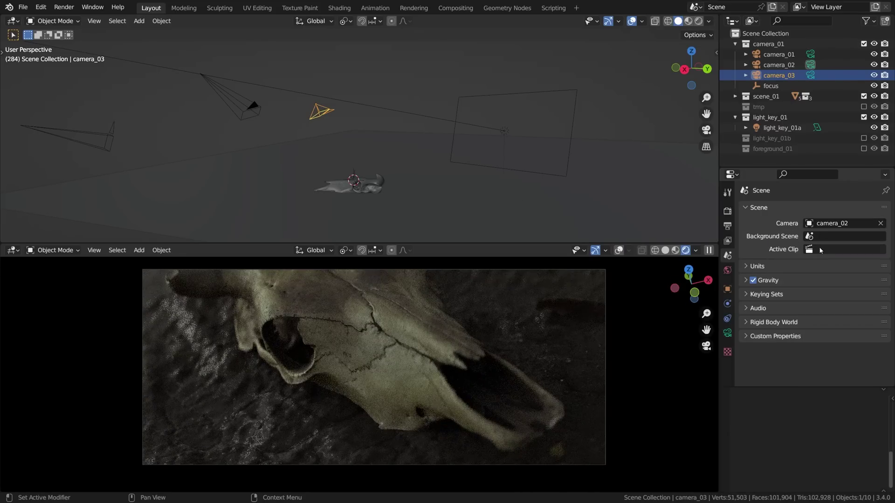
left_click(246, 117)
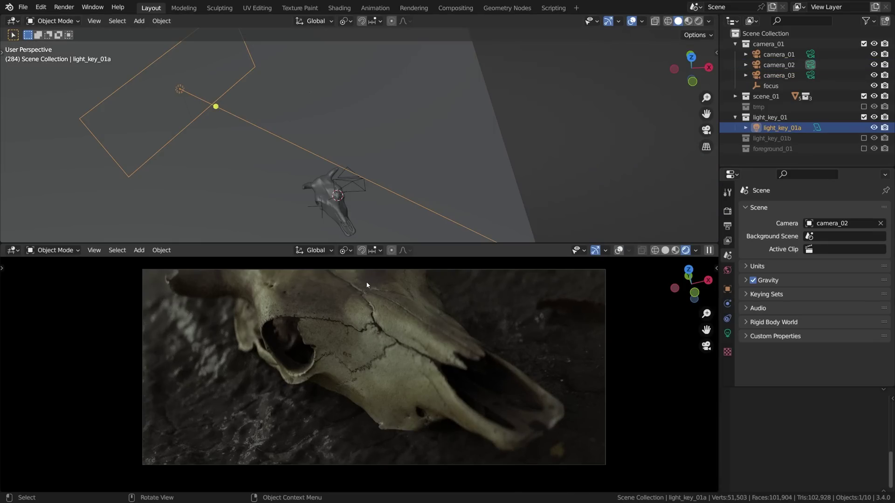
Turn on overlays and annotate the skull's ridge with strokes and the handwritten word 'Short'.
key("d")
left_click(619, 250)
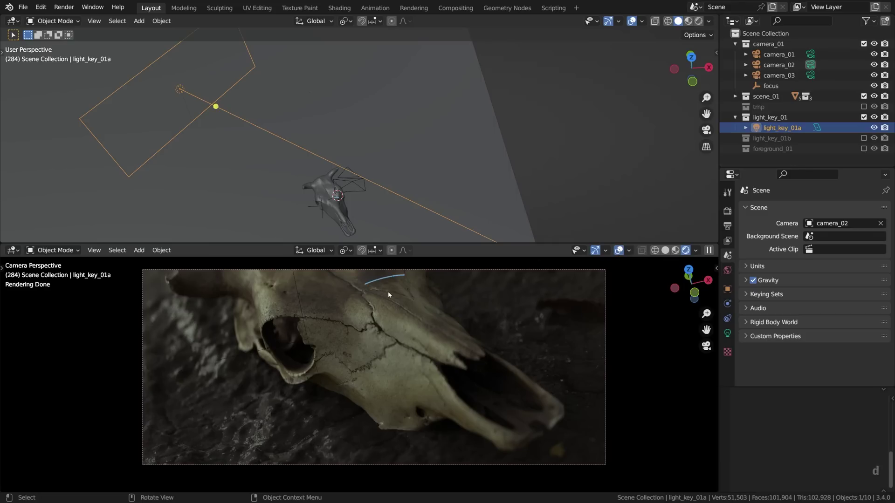
mouse_move(403, 304)
left_mouse_down()
mouse_move(441, 298)
mouse_move(472, 340)
left_mouse_up()
left_click_drag(461, 290, 454, 299)
left_click_drag(463, 289, 468, 299)
left_click_drag(470, 293, 478, 293)
left_click_drag(481, 288, 483, 297)
left_click_drag(479, 292, 486, 288)
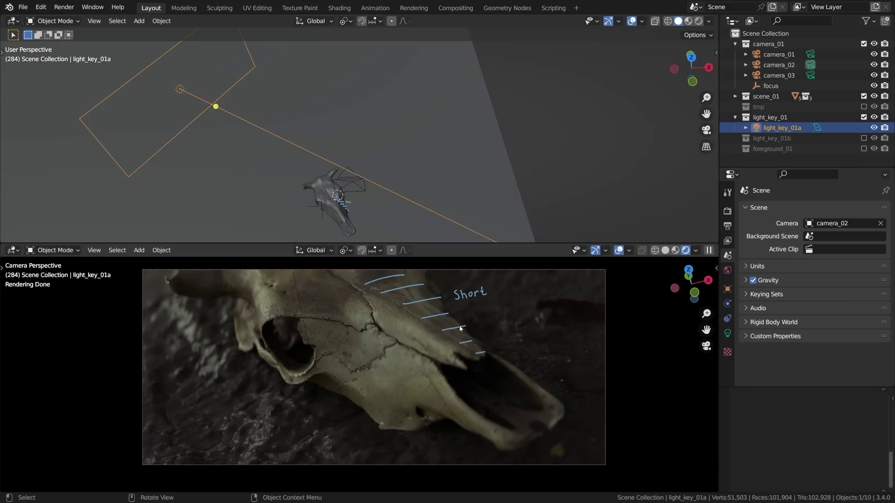
Erase the ridge strokes and draw diagonal hatching strokes across and above the skull.
mouse_move(460, 329)
right_mouse_down()
mouse_move(421, 296)
mouse_move(348, 280)
right_mouse_up()
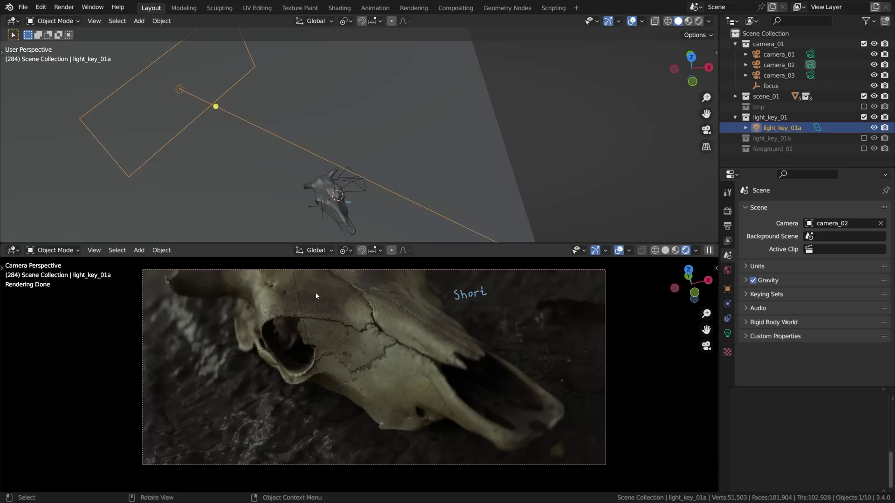
left_click_drag(241, 316, 312, 294)
left_click_drag(254, 333, 361, 305)
left_click_drag(291, 356, 413, 321)
left_click_drag(335, 372, 463, 331)
left_click_drag(368, 397, 469, 364)
left_click_drag(420, 410, 469, 395)
left_click_drag(468, 420, 515, 410)
left_click_drag(223, 293, 320, 270)
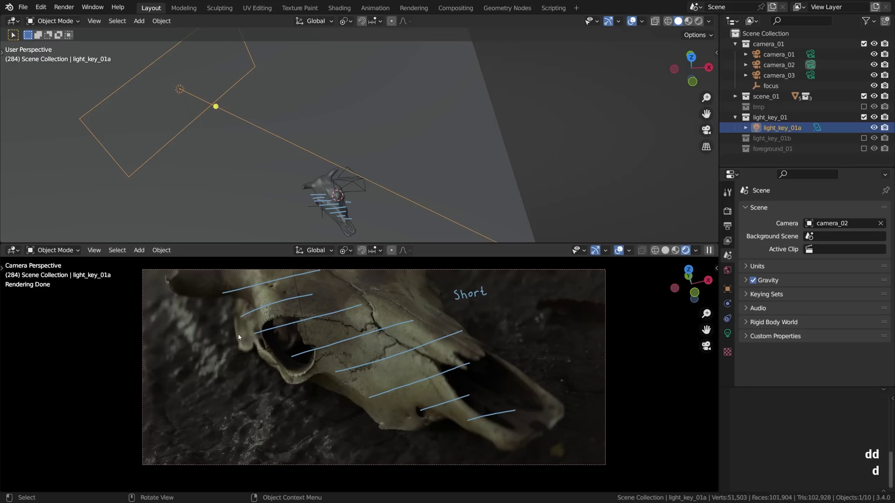
Handwrite 'broad' left of the skull, then undo the diagonal strokes, keeping both labels.
mouse_move(188, 351)
left_mouse_down()
mouse_move(188, 371)
mouse_move(202, 363)
left_mouse_up()
left_click(195, 368)
left_click_drag(207, 363, 208, 363)
left_click_drag(218, 363, 219, 370)
left_click_drag(226, 364, 228, 352)
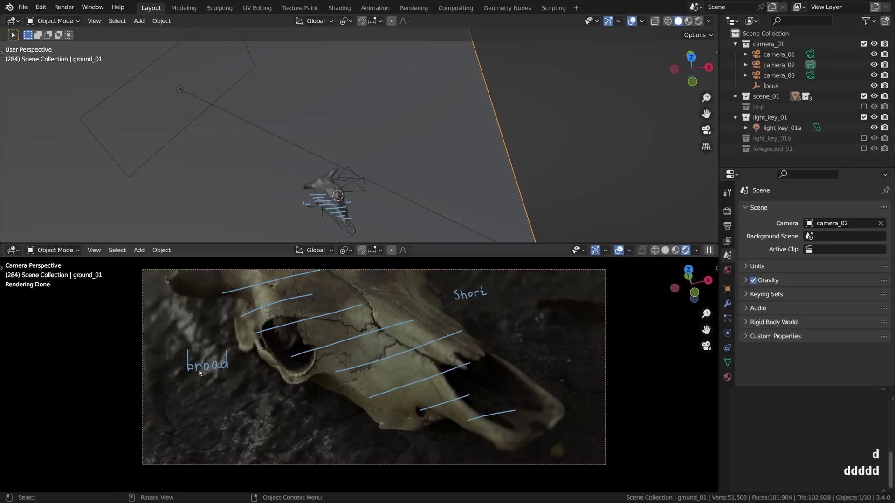
key("d")
key("ctrl+z")
key("ctrl+z")
key("ctrl+z")
key("ctrl+z")
key("ctrl+z")
key("ctrl+z")
key("ctrl+z")
key("ctrl+z")
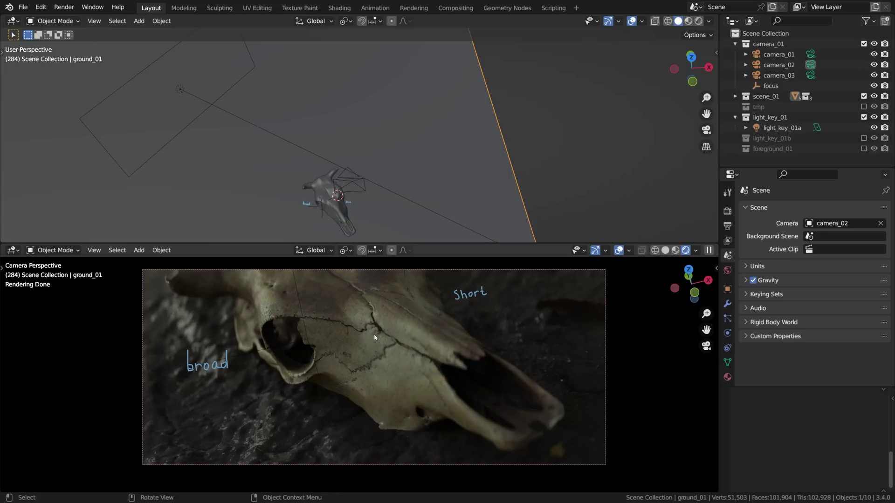
left_click(182, 90)
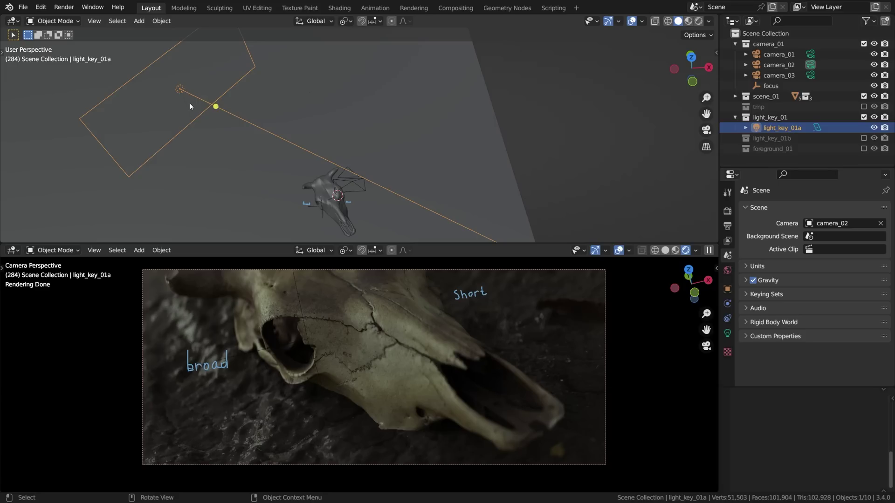
Rotate the area key light around the skull on Z, then raise it vertically.
right_click_drag(389, 310, 400, 325, "shift")
scroll(351, 131, "down", 3)
key("r")
key("z")
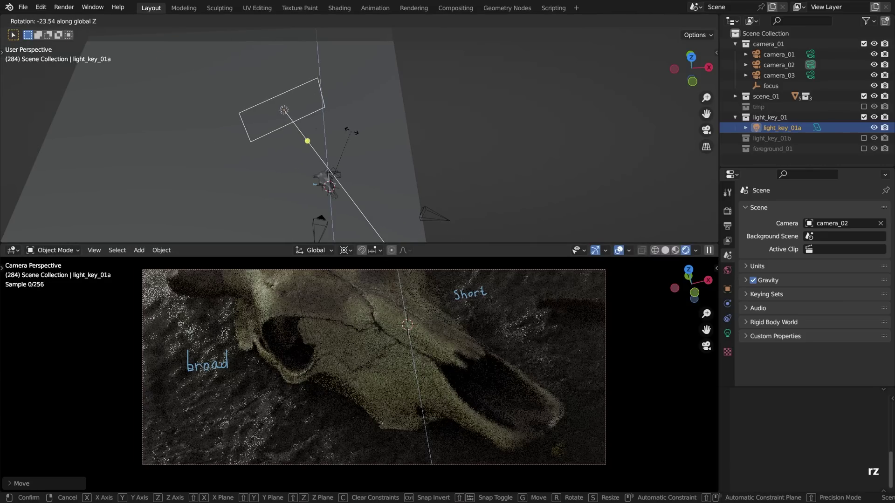
left_click(354, 186)
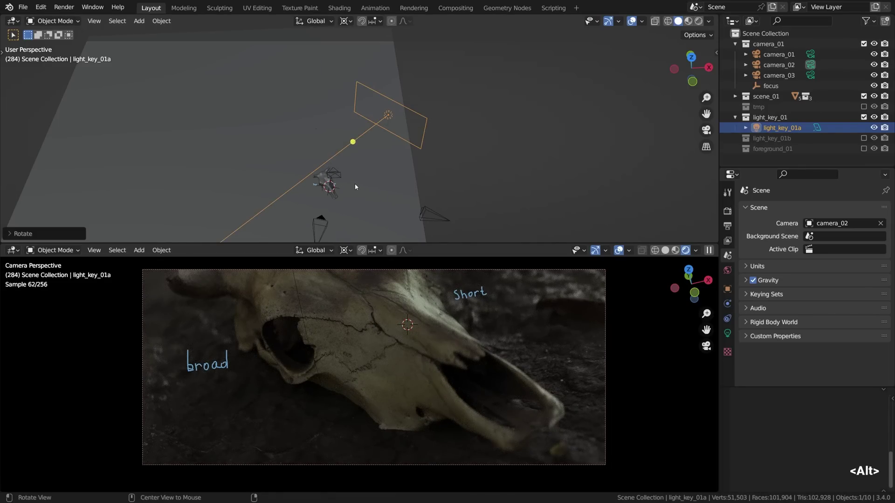
left_click_drag(354, 183, 343, 135, "alt")
key("g")
key("z")
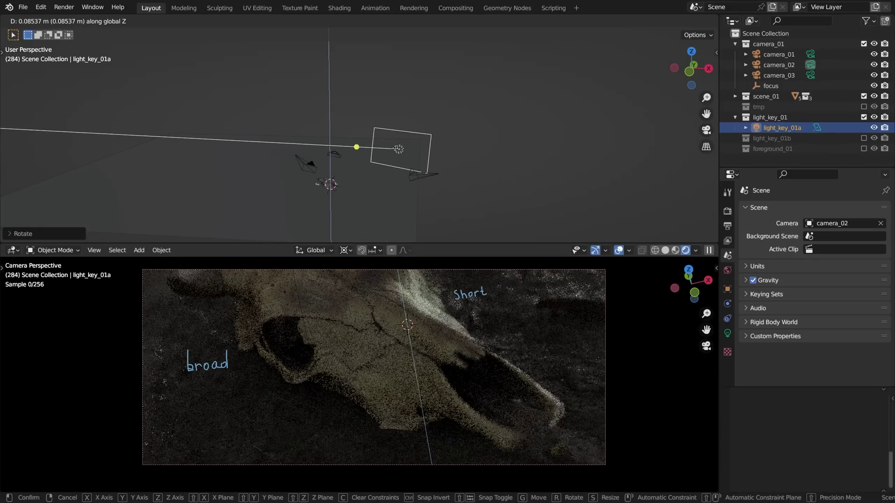
left_click(423, 139)
With Active Element pivot, enlarge the area light, raise it again, and edit its Power field.
key("period")
left_click(369, 104)
key("s")
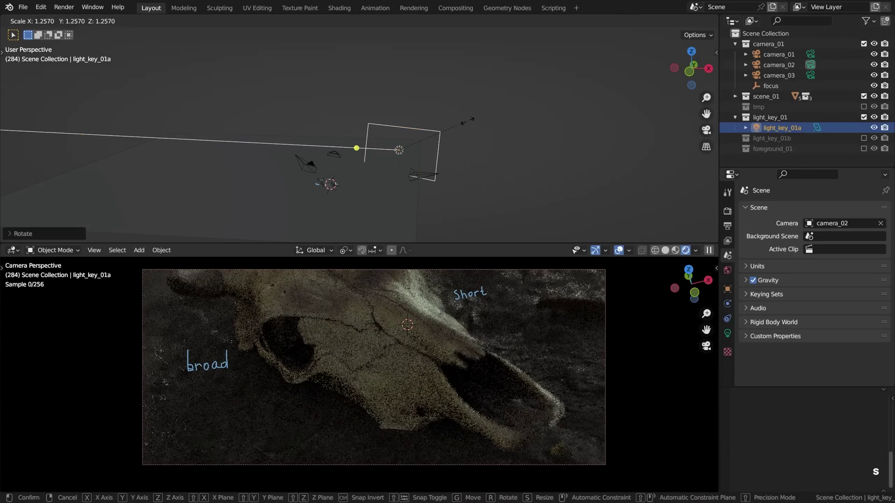
left_click(477, 116)
key("g")
key("z")
left_click(478, 105)
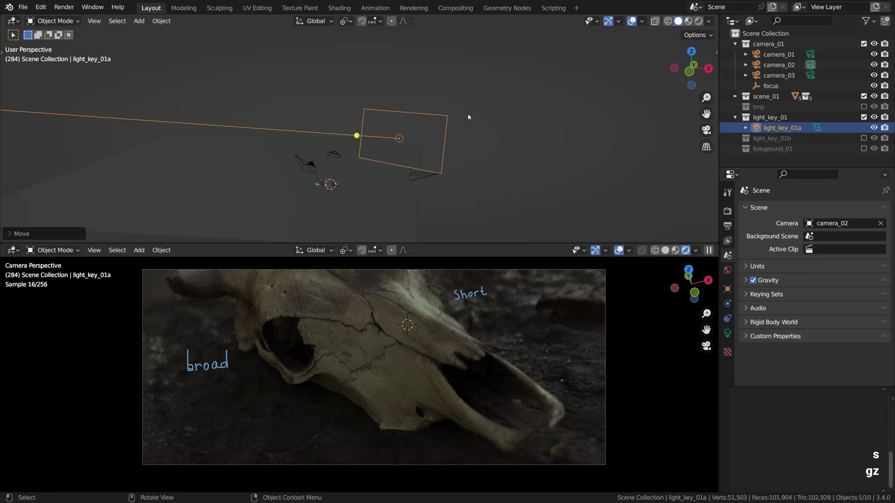
left_click(727, 334)
left_click(837, 280)
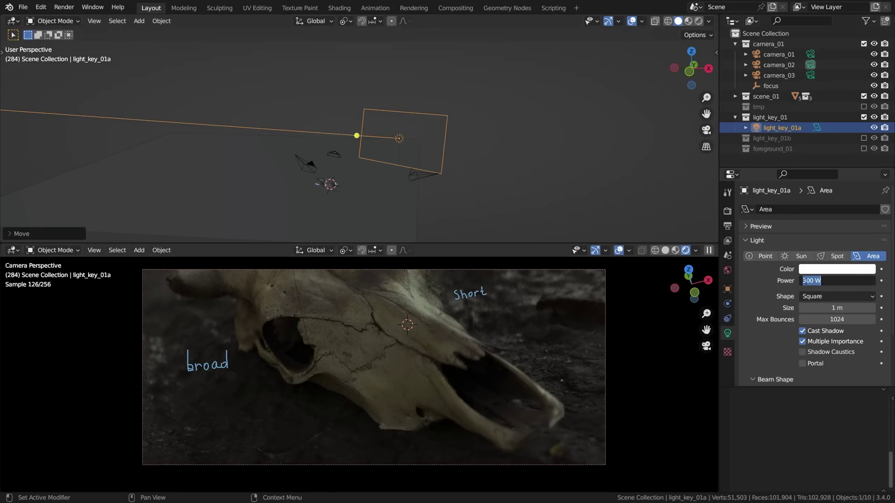
Change the key light's Power from 300 W to 900 W and drag World Strength to 0.700.
left_click(802, 280)
key("Delete")
type("9")
key("Return")
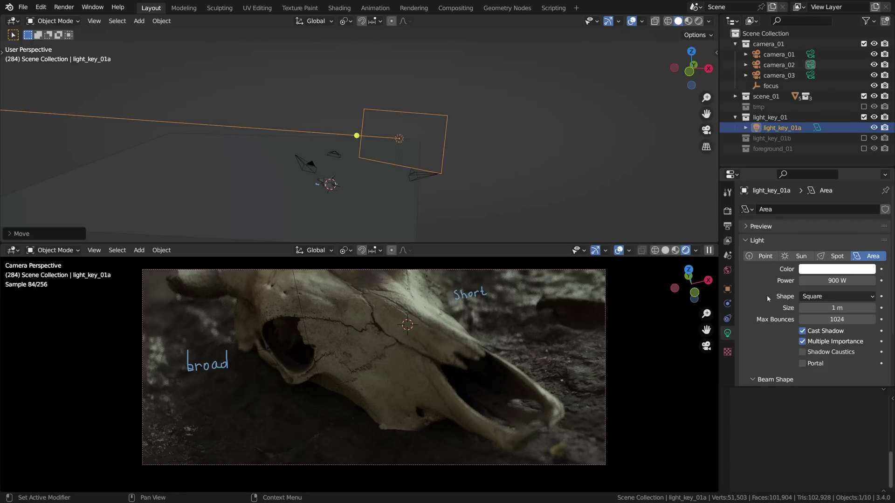
left_click(727, 273)
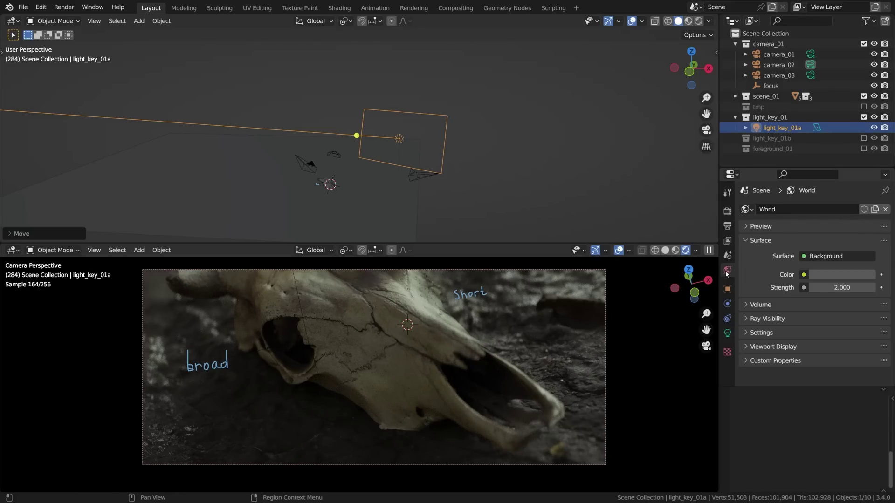
mouse_move(841, 287)
left_mouse_down()
mouse_move(811, 287)
mouse_move(835, 295)
left_mouse_up()
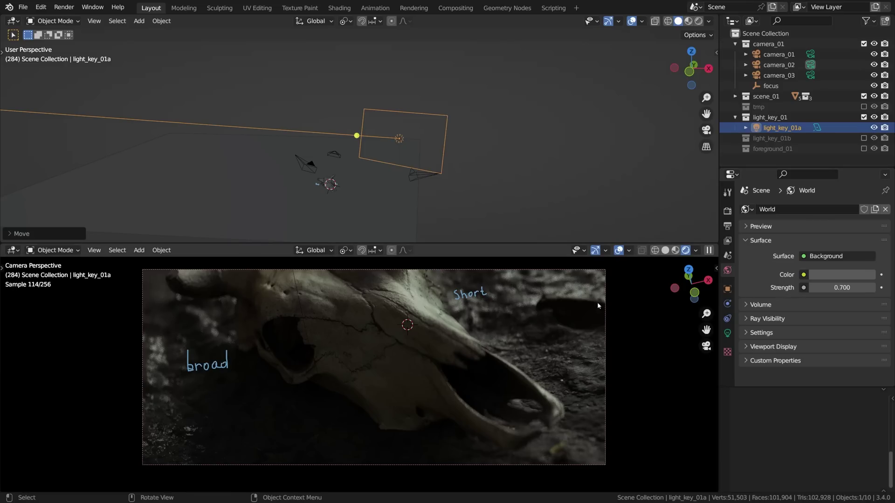
Sketch light-direction lines and arrows across the skull and on the shot's right side.
mouse_move(357, 281)
left_mouse_down()
mouse_move(411, 274)
mouse_move(427, 291)
left_mouse_up()
mouse_move(410, 310)
left_mouse_down()
mouse_move(438, 306)
mouse_move(491, 342)
left_mouse_up()
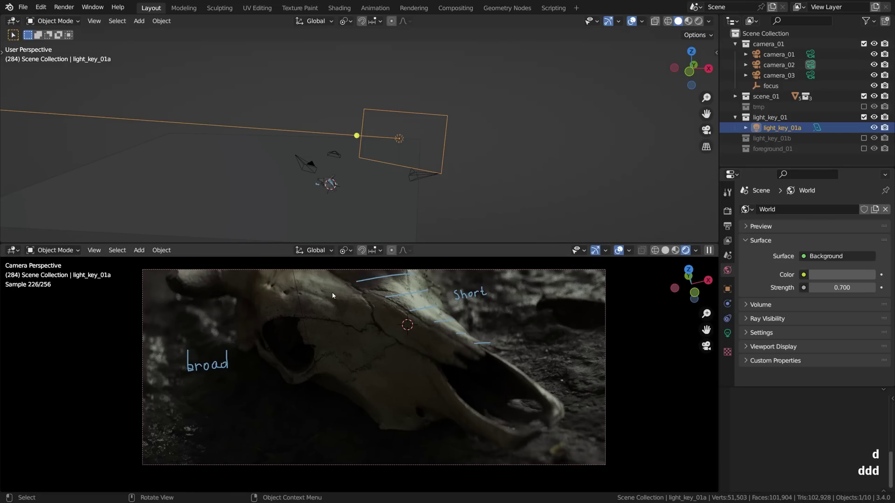
mouse_move(352, 279)
left_mouse_down()
mouse_move(316, 313)
mouse_move(325, 319)
left_mouse_up()
left_click_drag(410, 306, 393, 342)
left_click_drag(478, 342, 442, 367)
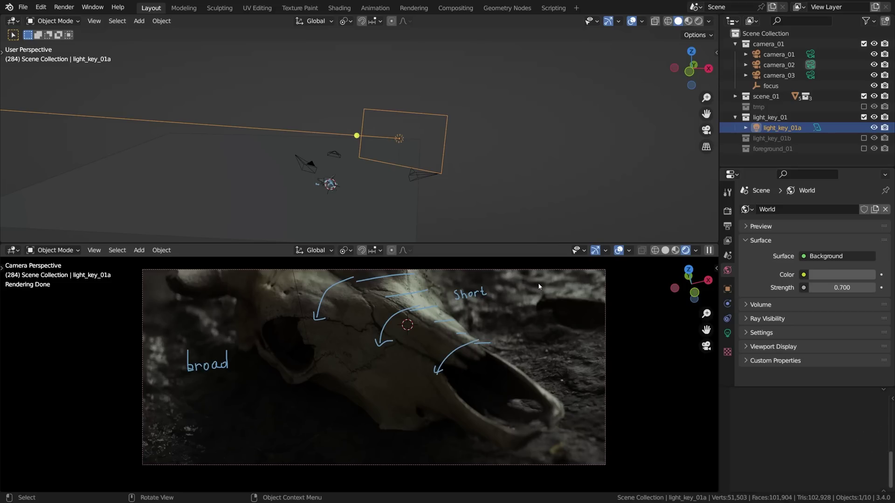
mouse_move(557, 294)
left_mouse_down()
mouse_move(547, 307)
mouse_move(589, 310)
left_mouse_up()
left_click_drag(589, 306, 592, 308)
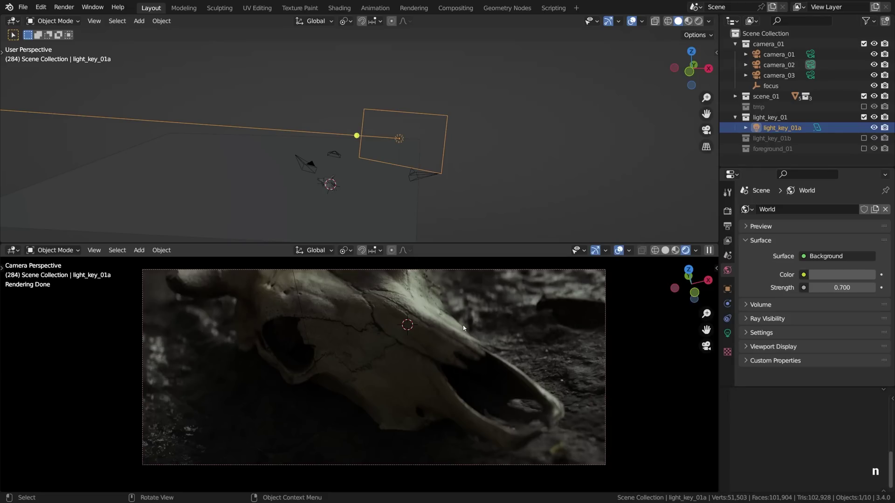
Make camera_03 the Scene Camera and save the blend file.
left_click(728, 256)
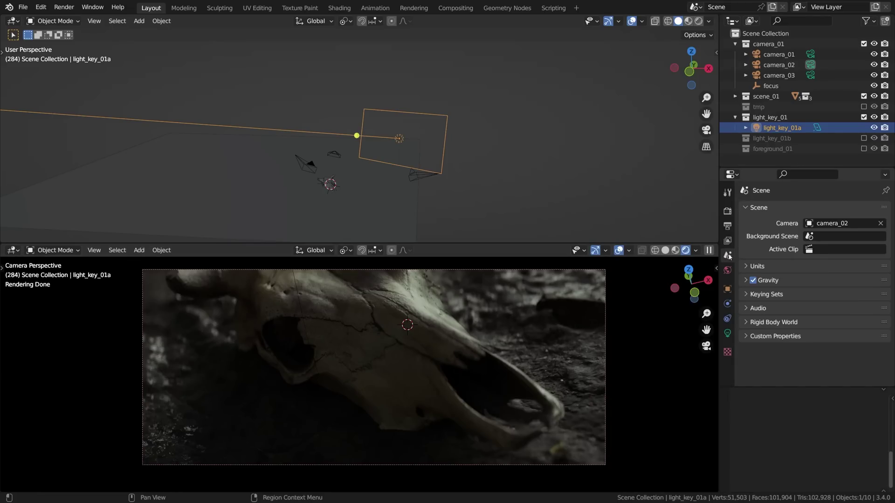
left_click(829, 224)
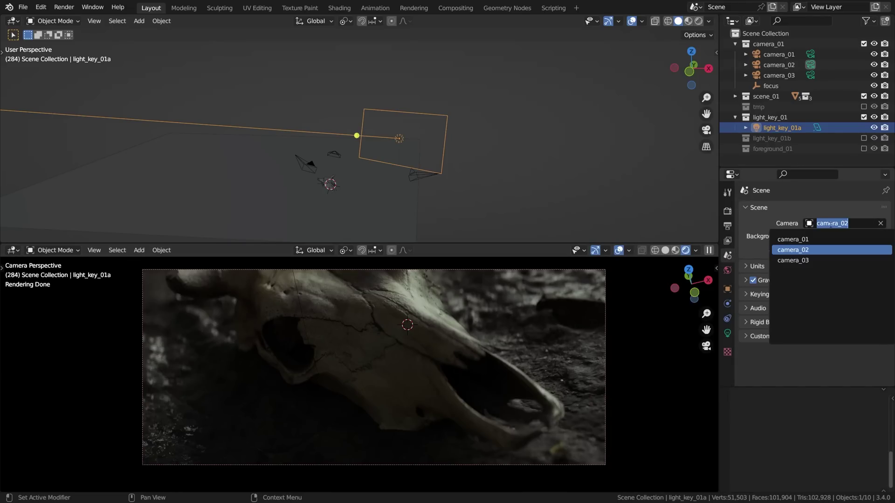
left_click(814, 260)
key("ctrl+s")
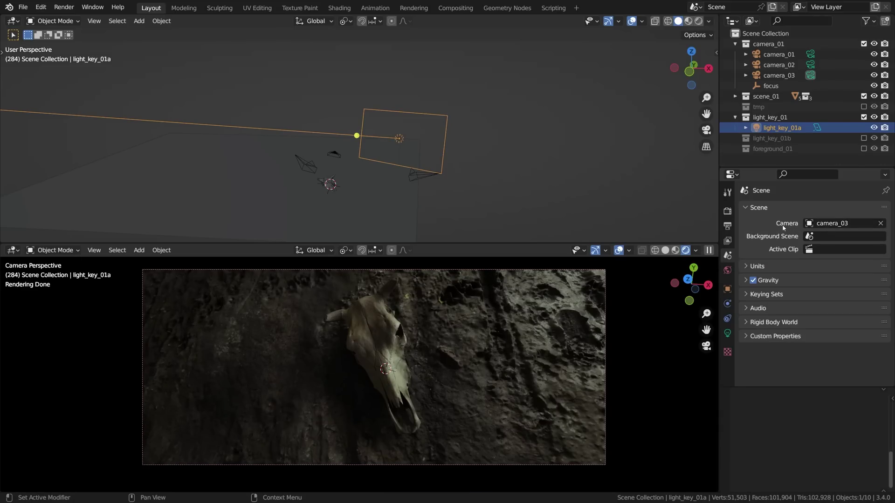
Put the 3D cursor on the skull's forehead and rotate the area light around Z.
middle_click_drag(354, 198, 345, 208, "alt")
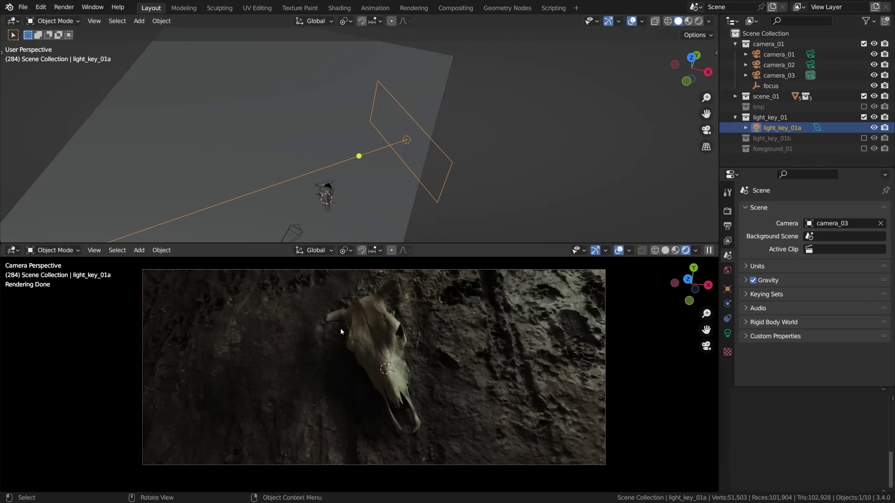
right_click_drag(341, 328, 375, 328, "shift")
left_click(444, 188)
key("r")
key("z")
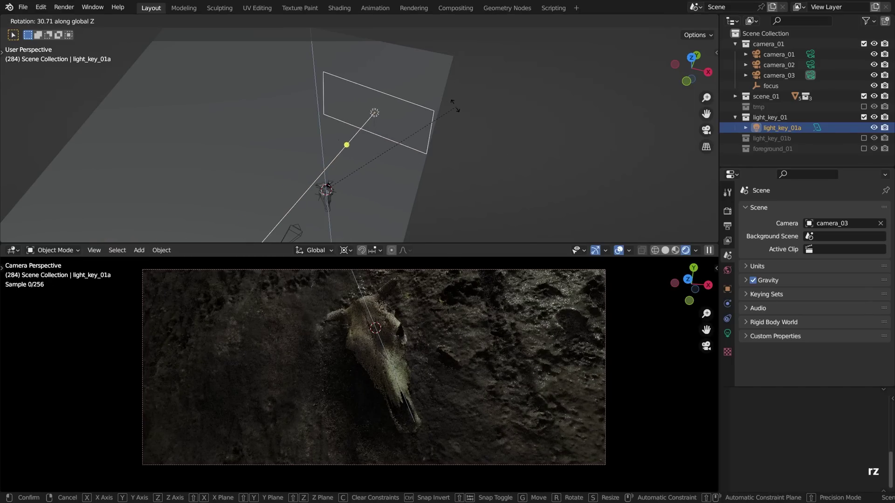
left_click(292, 191)
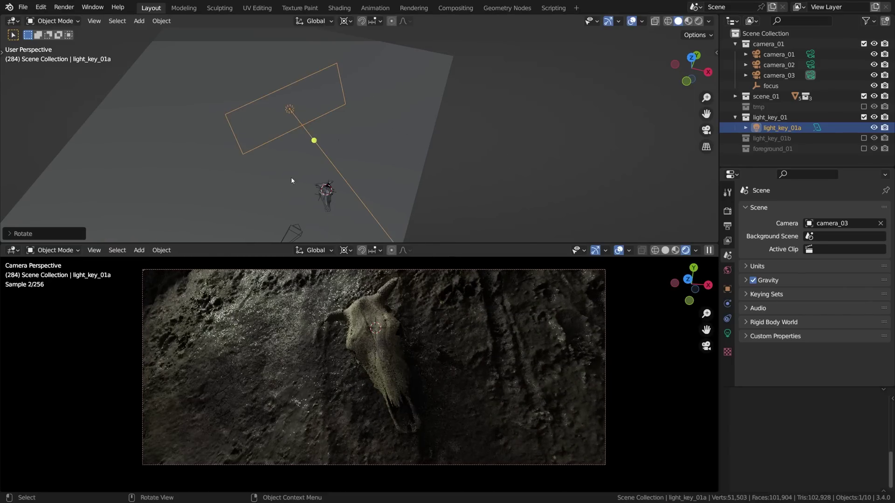
Draw four annotation strokes across the view, undo them, add a short stroke, and select camera_03.
left_click_drag(212, 319, 302, 282)
left_click_drag(180, 350, 332, 307)
left_click_drag(184, 390, 291, 354)
left_click_drag(224, 403, 297, 388)
key("ctrl+z")
key("ctrl+z")
key("ctrl+z")
key("ctrl+z")
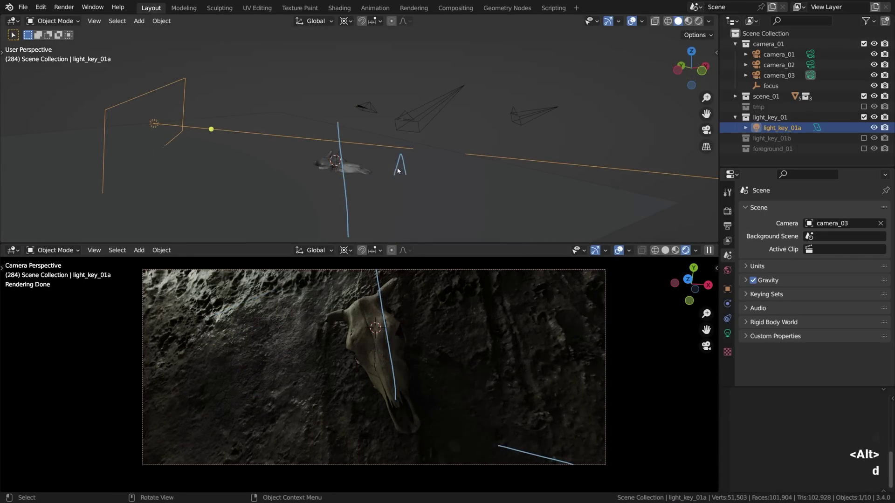
left_click_drag(515, 448, 535, 464)
left_click(376, 111)
Begin moving camera_03, then cancel so it stays in place.
key("g")
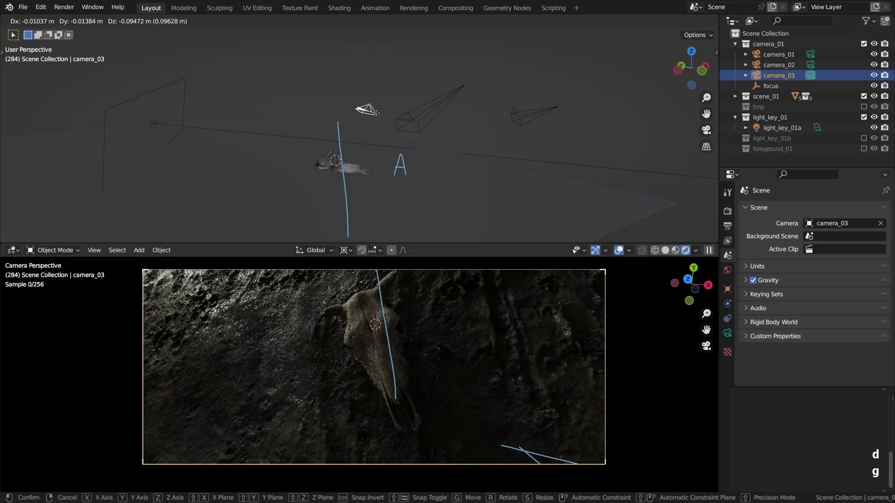
right_click(379, 121)
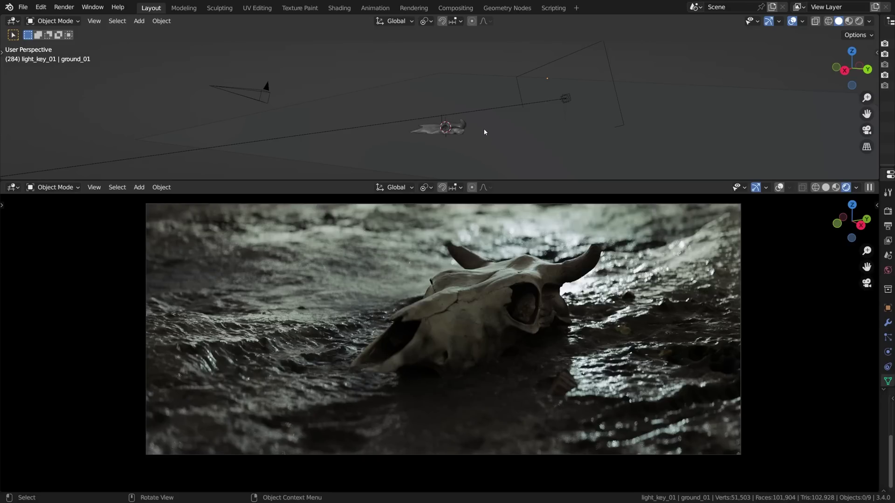
Select the key light, its frame and camera_01 together.
scroll(567, 104, "up", 4)
left_click(564, 96)
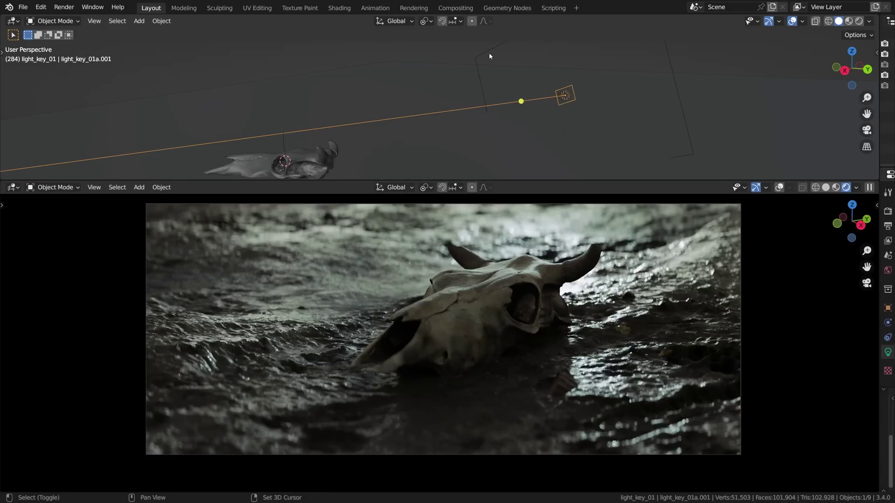
left_click(492, 72, "shift")
scroll(492, 73, "down", 4)
middle_click_drag(493, 73, 495, 119)
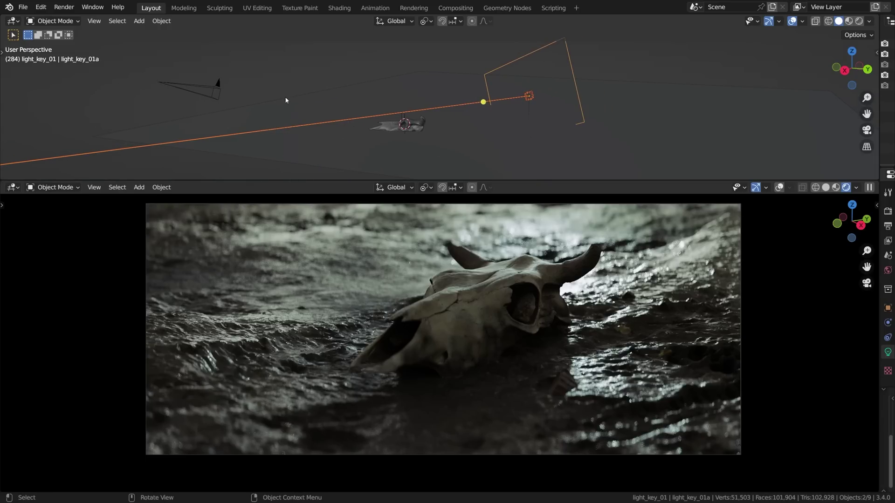
left_click(219, 92, "shift")
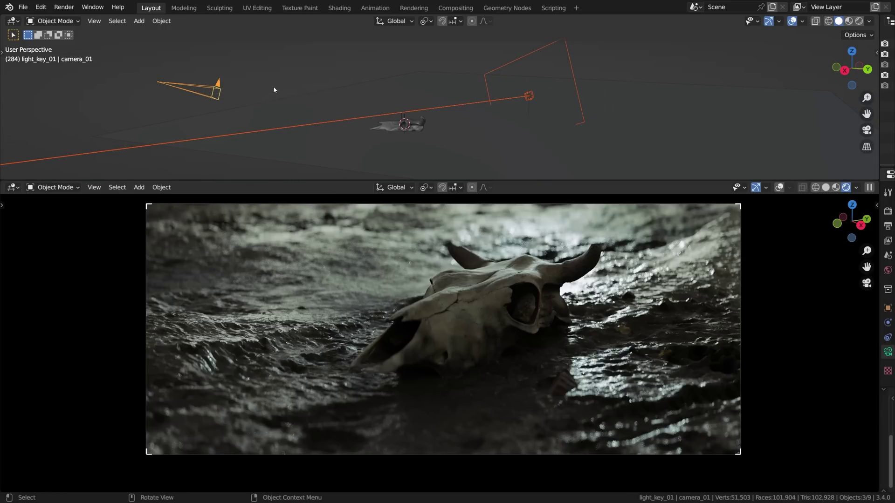
Set the pivot to 3D Cursor, place the cursor on the skull, and start a Z rotation.
left_click(426, 21)
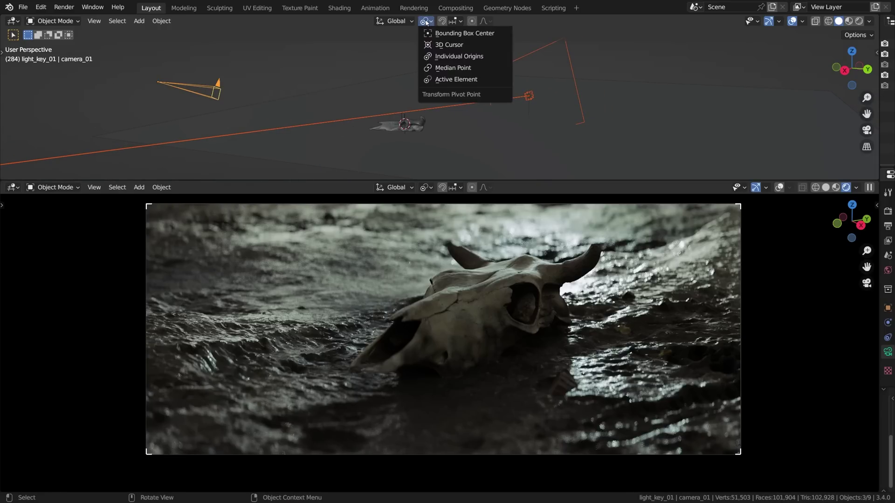
left_click(442, 45)
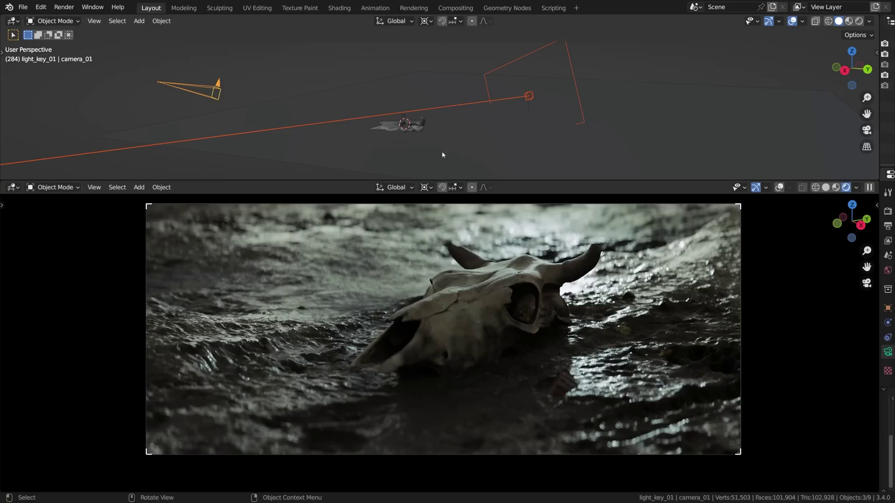
right_click_drag(494, 284, 512, 267, "shift")
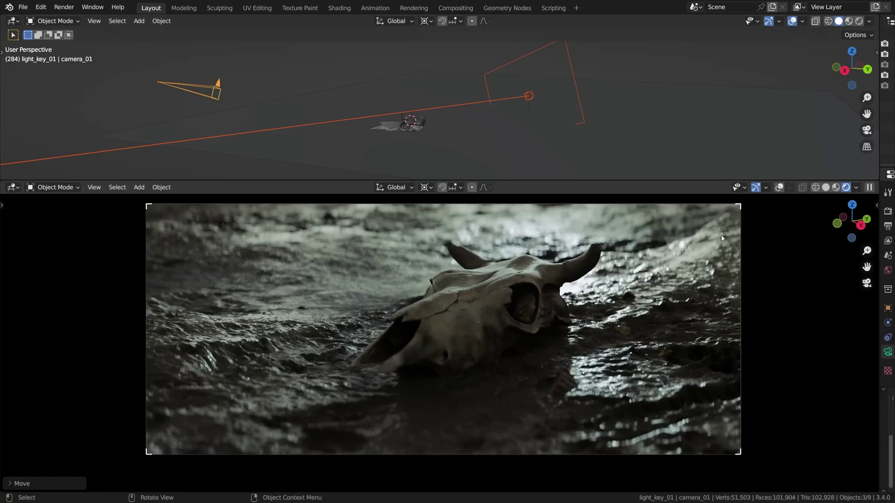
key("r")
key("z")
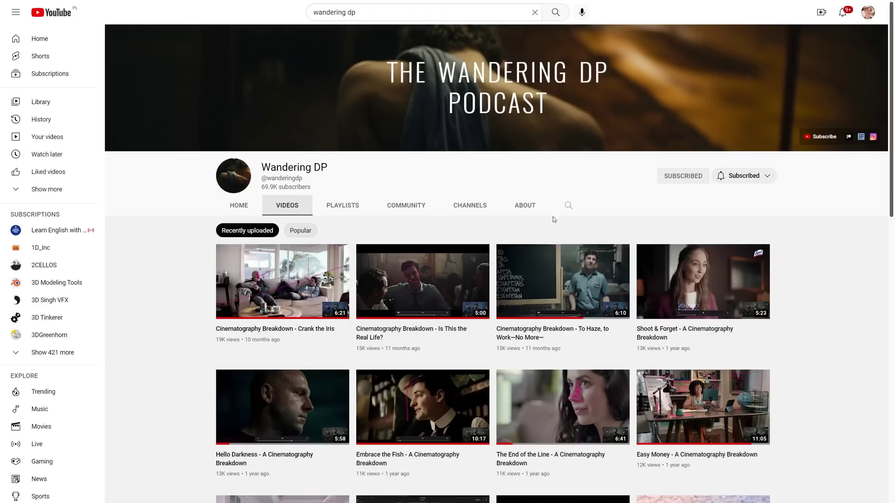
Open 'Cinematography Breakdown - Is This the Real Life?' and skip ahead to about 0:28.
left_click(445, 278)
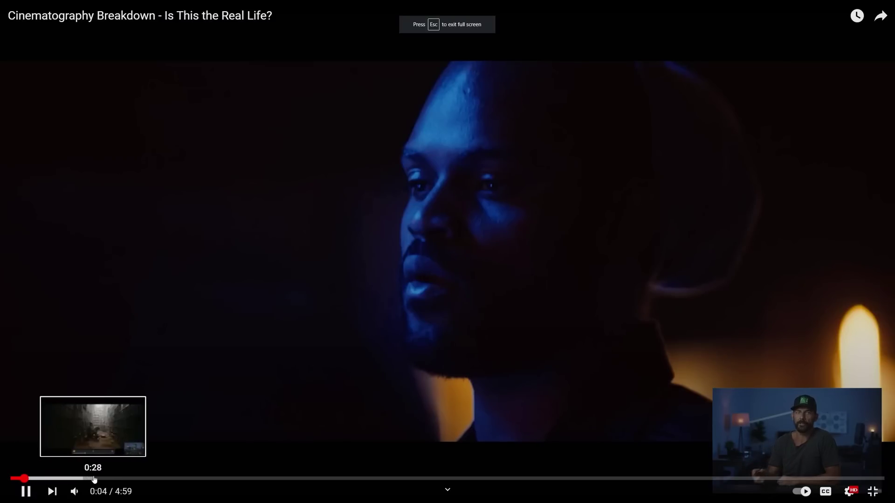
left_click(95, 479)
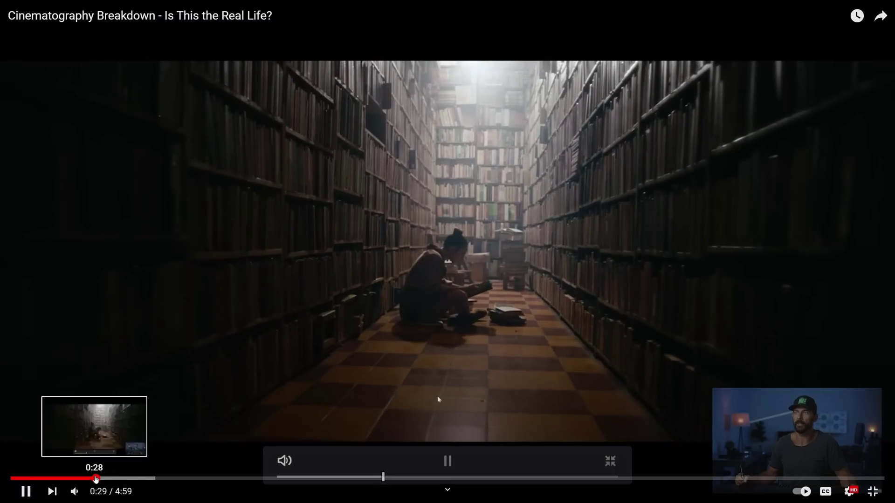